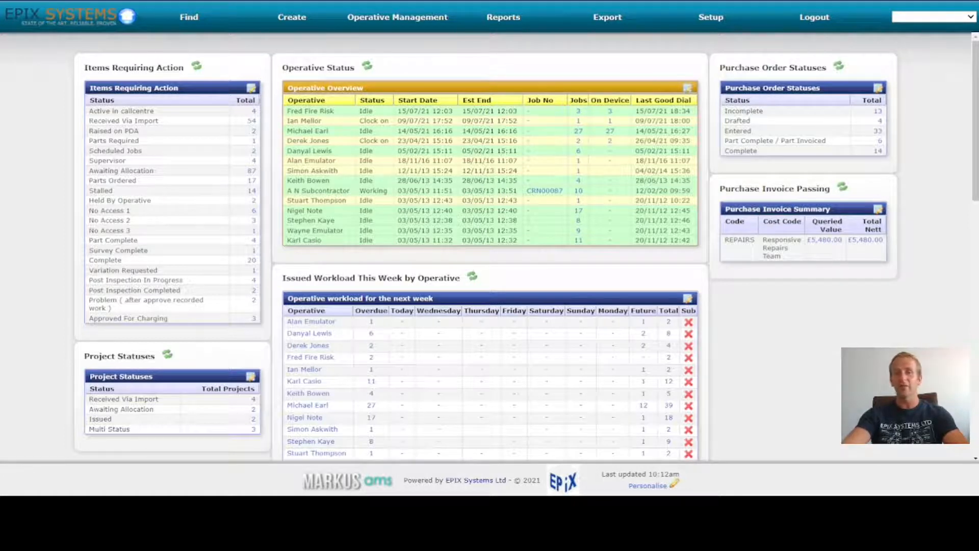
click(291, 20)
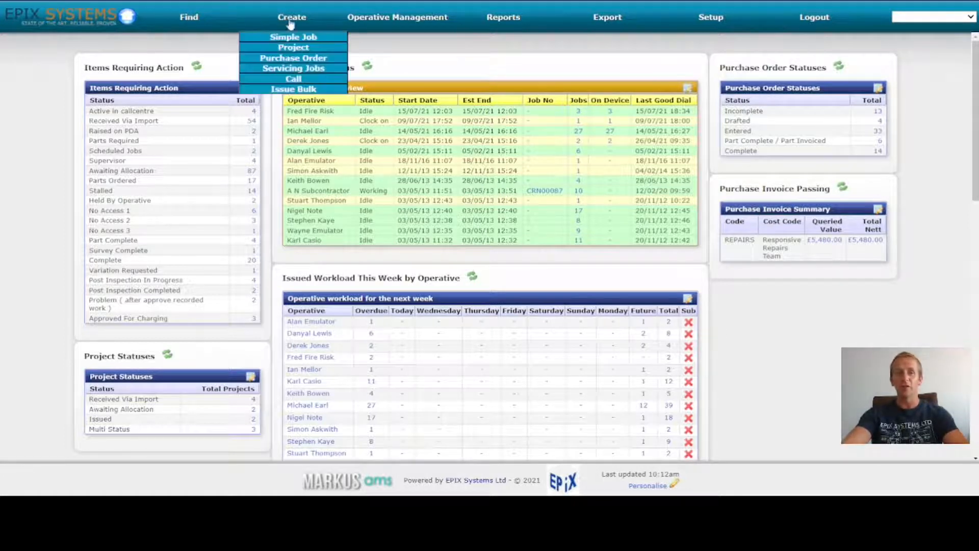
click(294, 37)
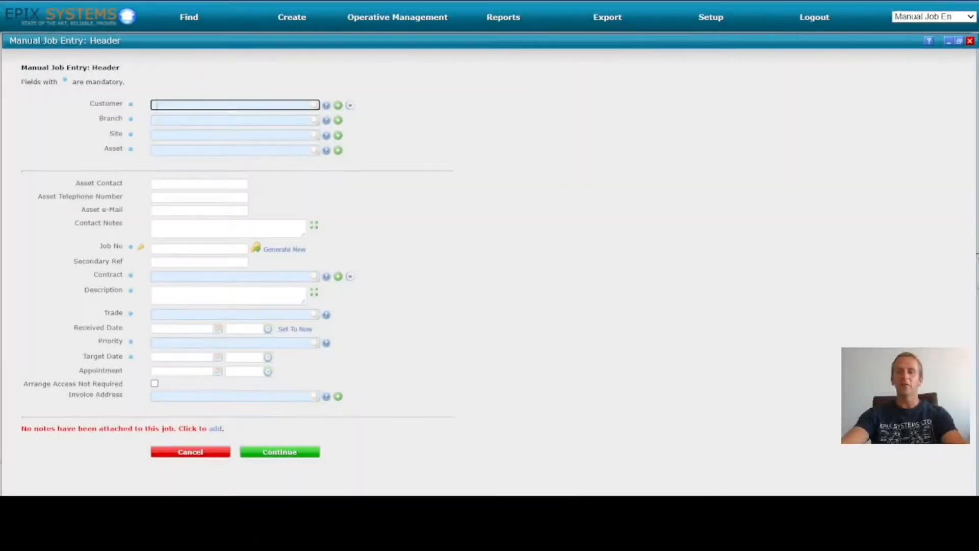
click(970, 41)
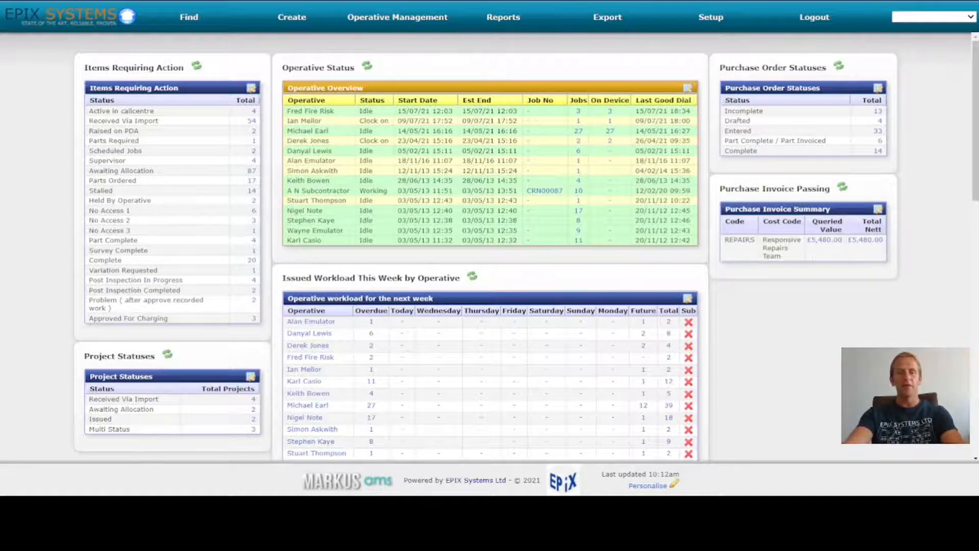
Step: Start a new project for the customer Training Client under the Epix Systems Ltd branch
click(292, 18)
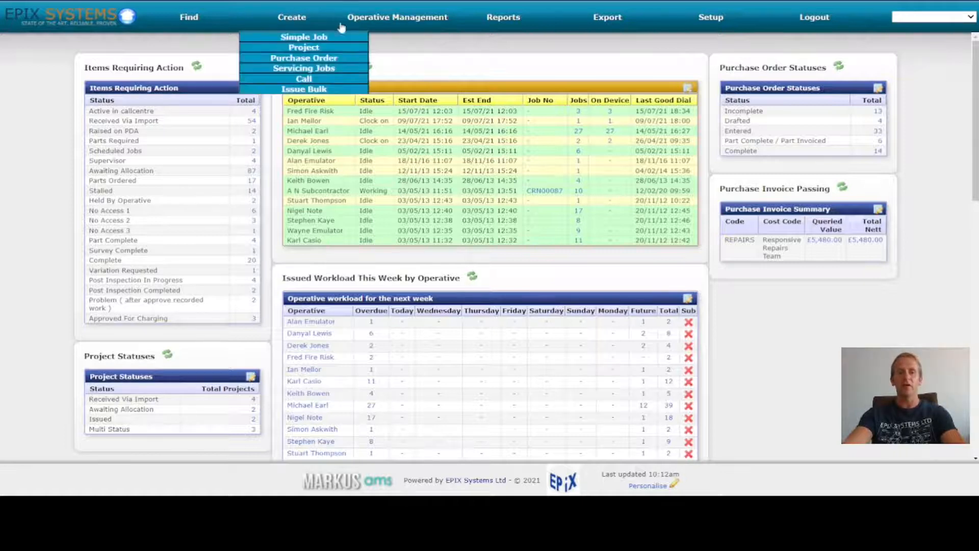
click(315, 48)
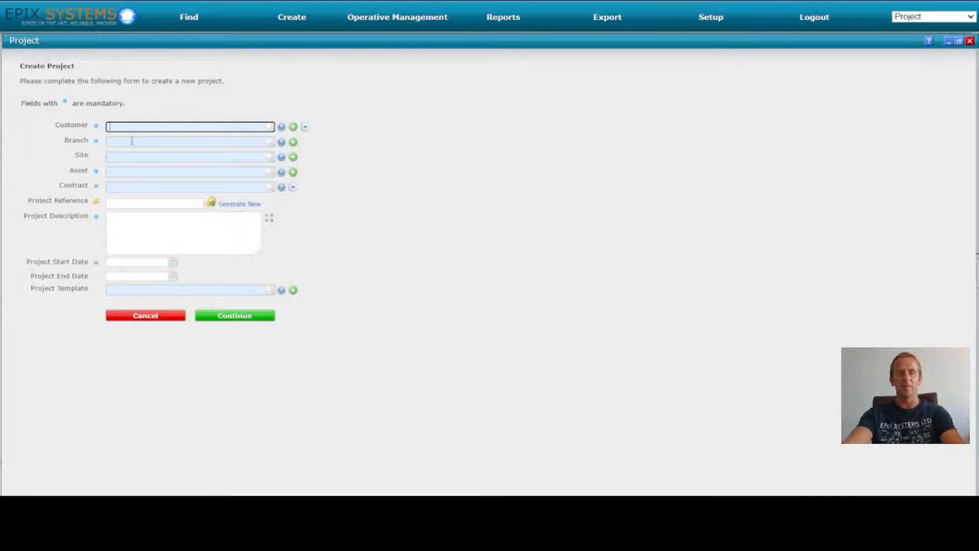
text(Era)
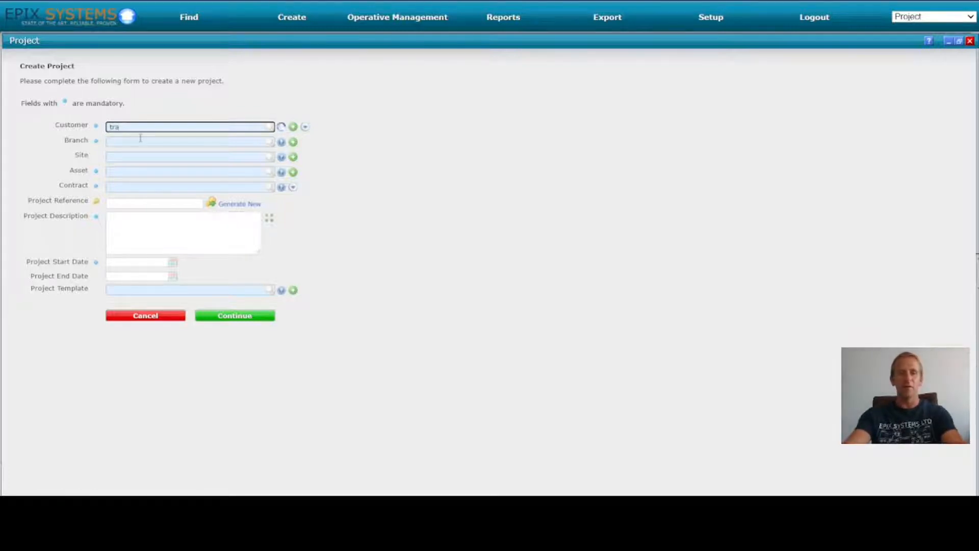
click(137, 140)
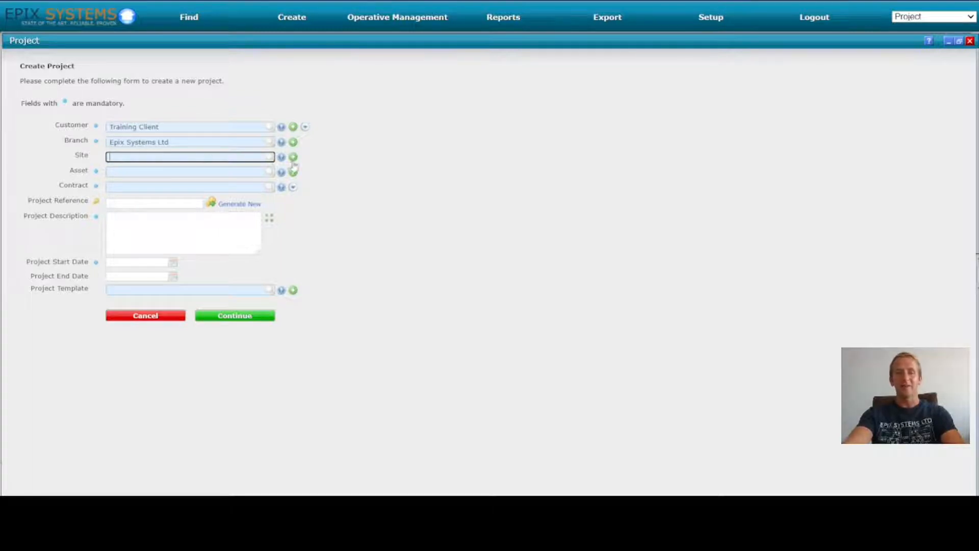
Step: Assign the project to the branch's Manchester site and to the Epix Projects contract
text(7)
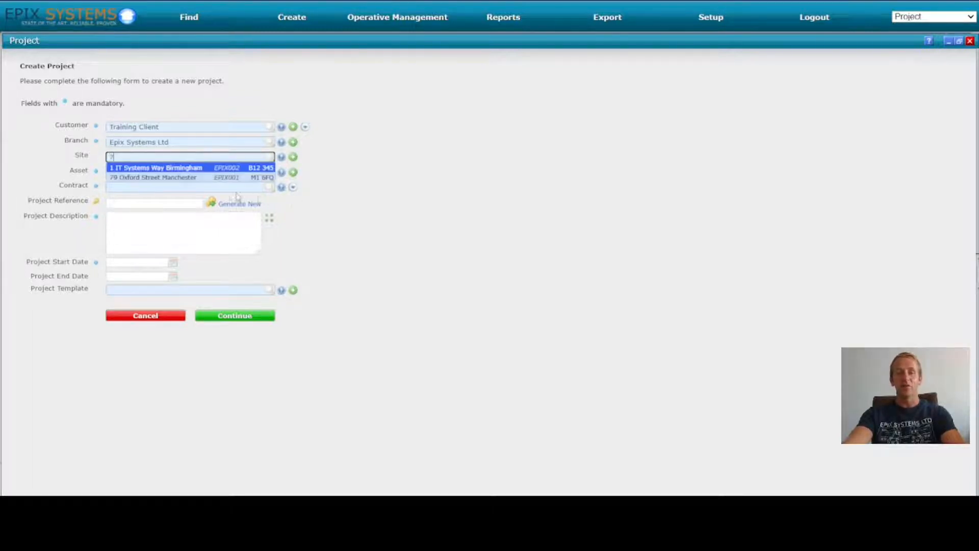
click(141, 177)
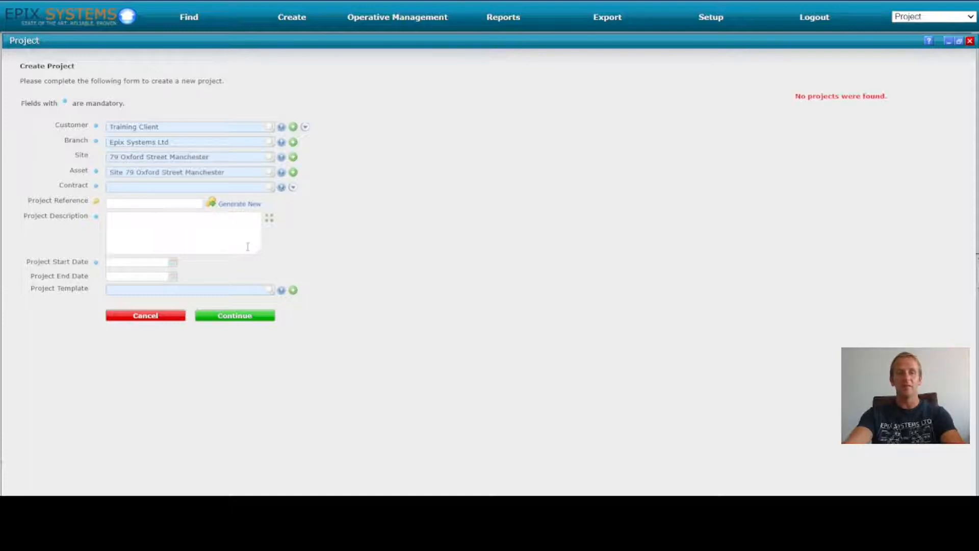
click(244, 190)
text(pro)
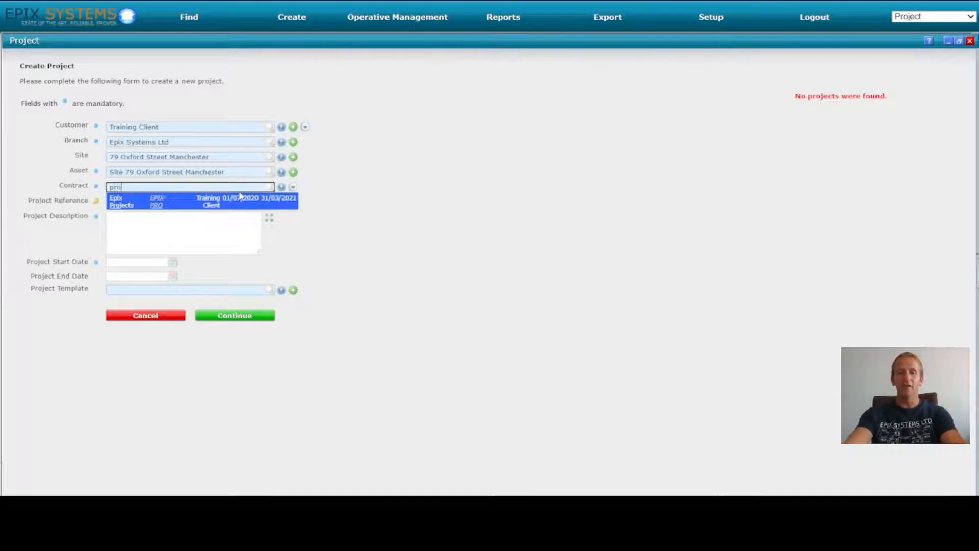
click(168, 204)
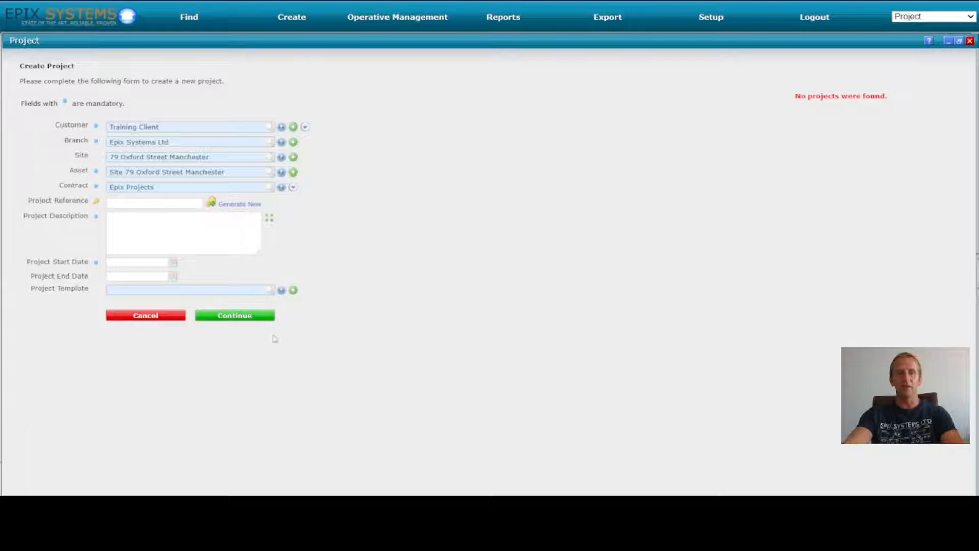
Step: Generate a project reference and overwrite it with the custom reference EPIX001
click(237, 205)
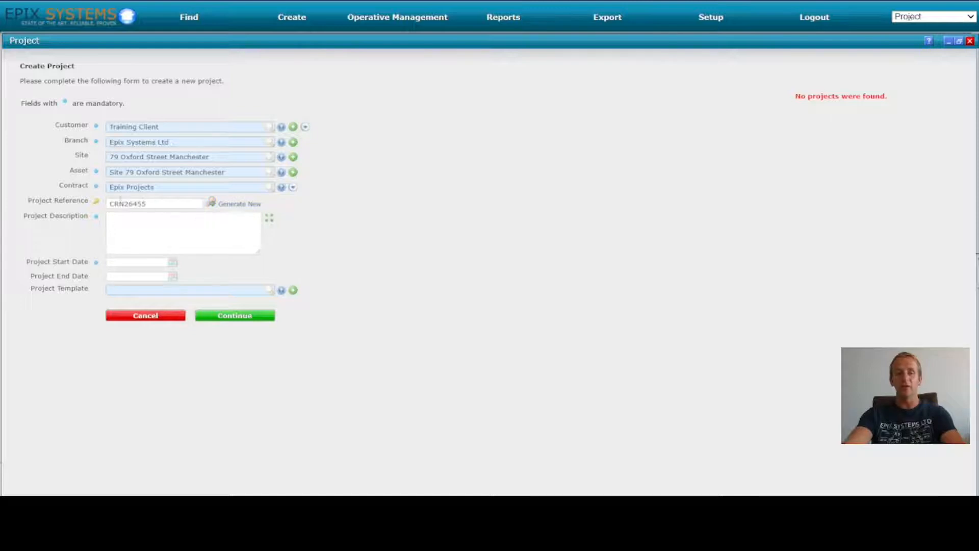
click(158, 204)
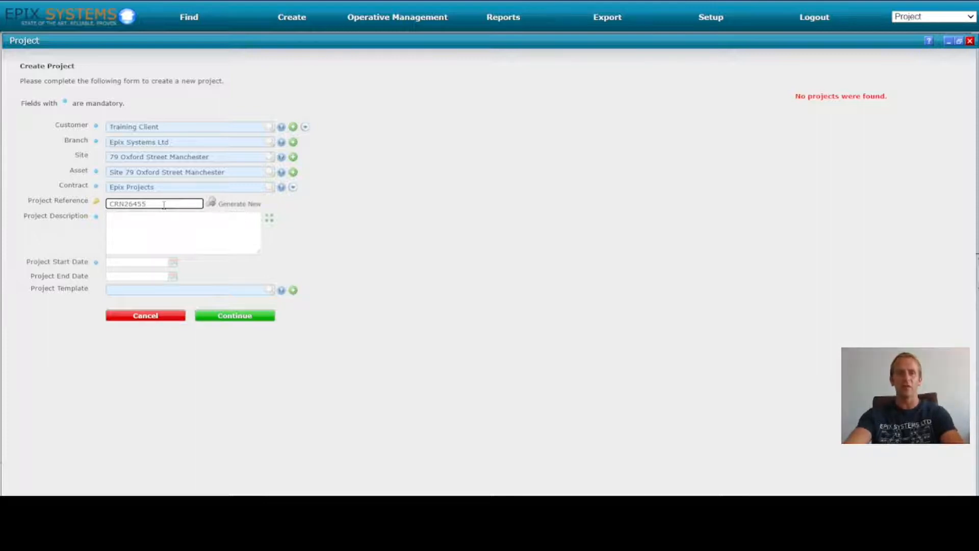
drag(123, 204, 30, 209)
text(EPIX001)
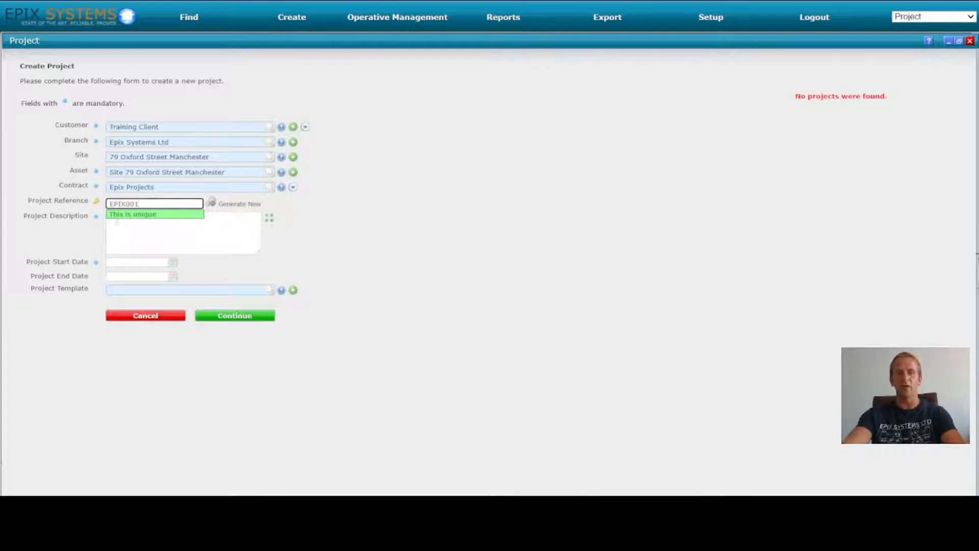
Step: Enter "Extend the office into the unit next door" as the project description
click(205, 237)
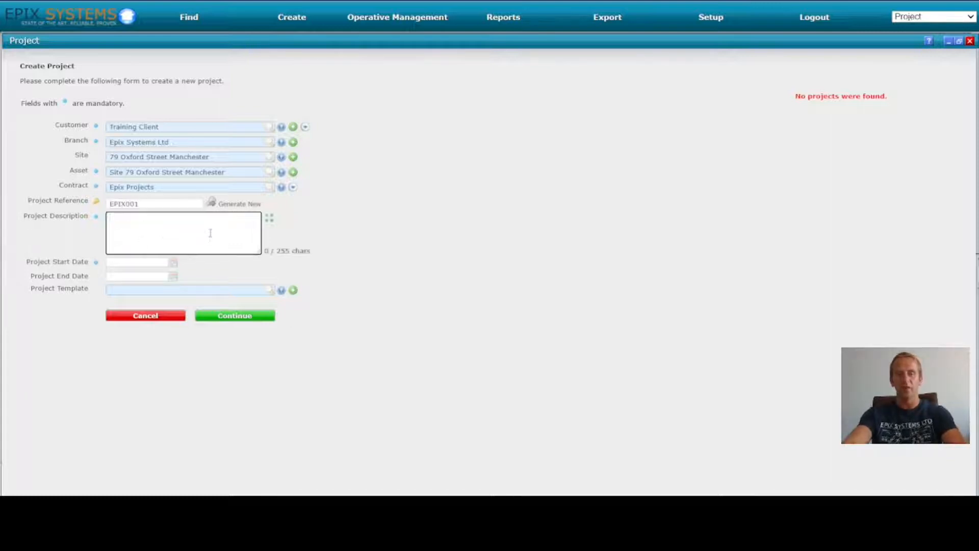
text(Exten)
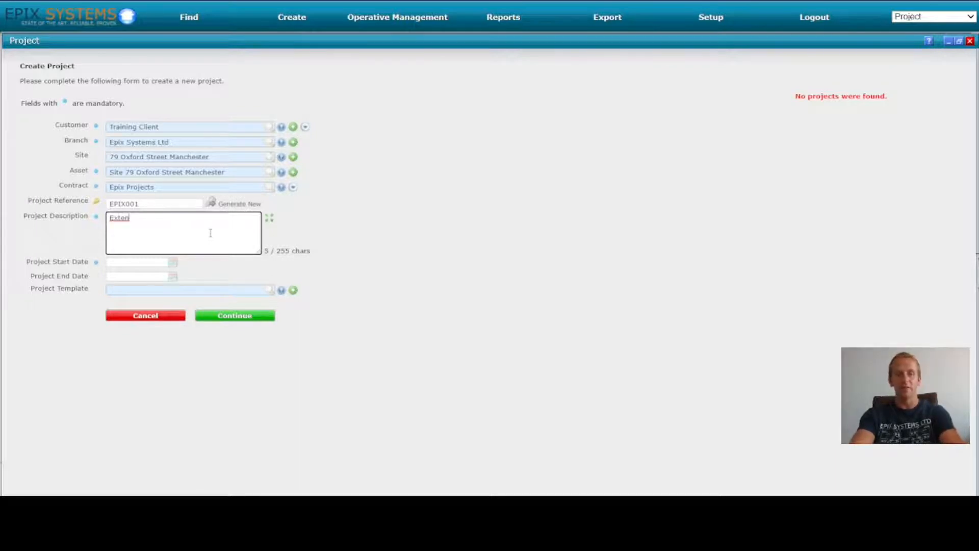
text(d the office)
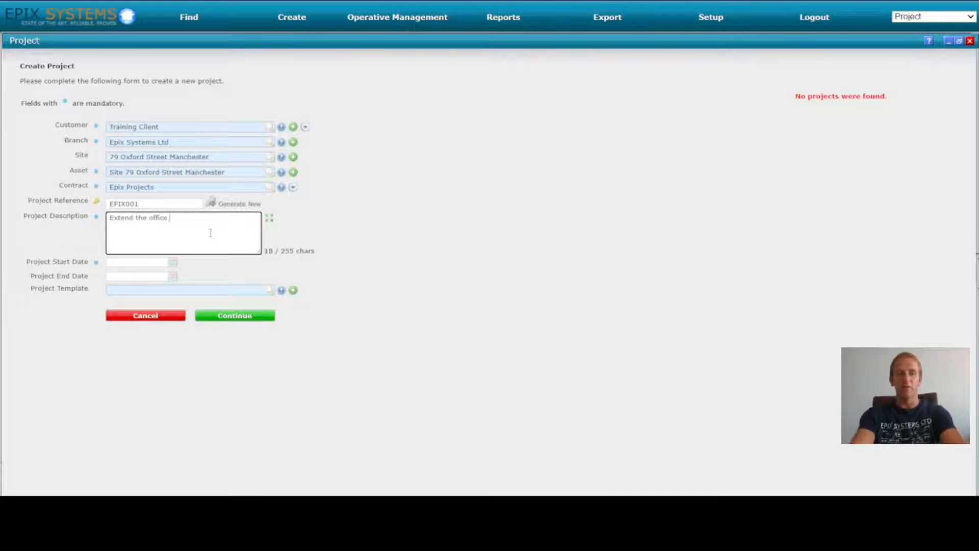
text( into the un)
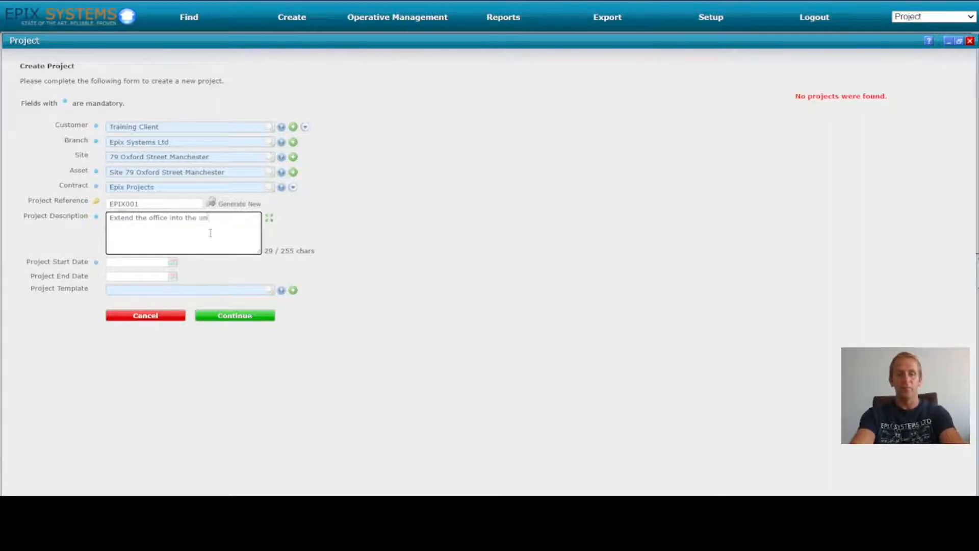
text(it next door)
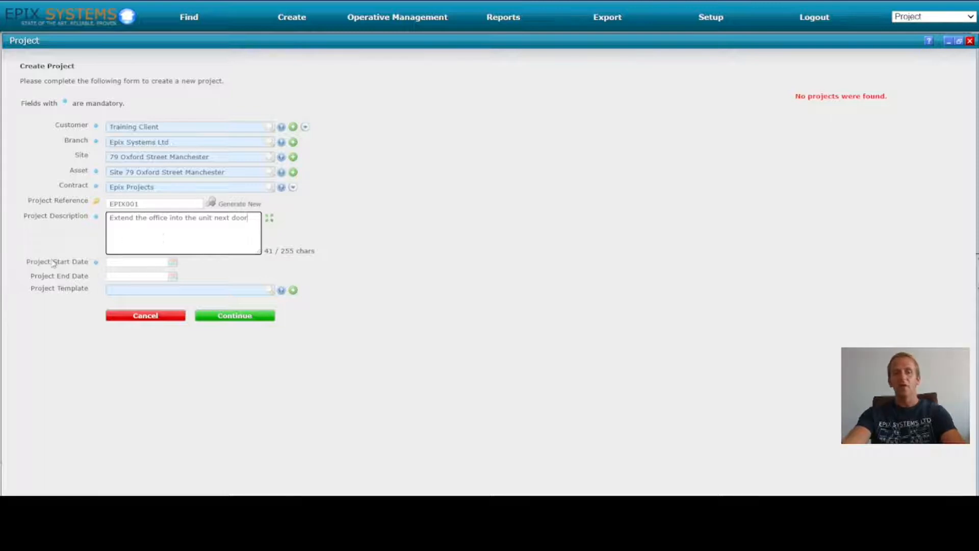
Step: Set the project start date to 20/07/2021
click(126, 277)
click(133, 261)
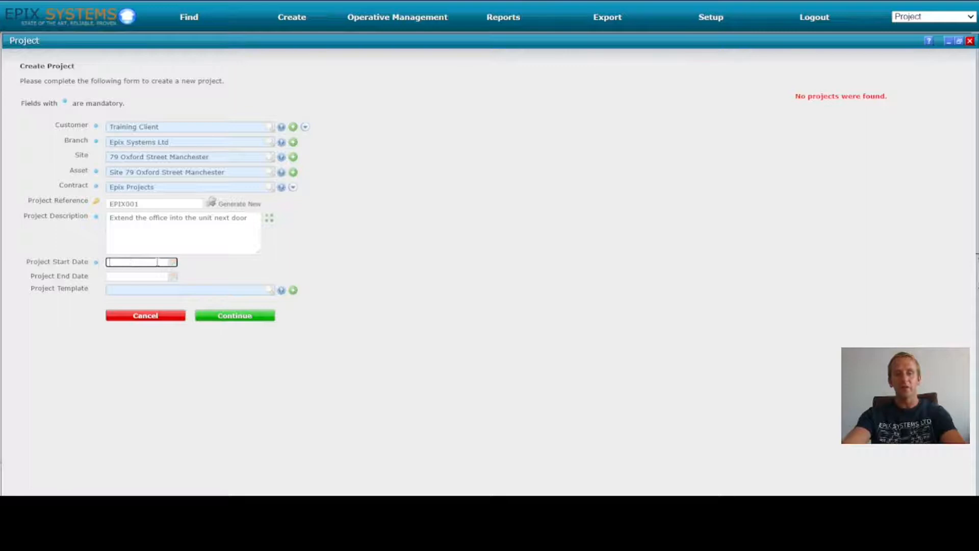
click(173, 263)
click(171, 301)
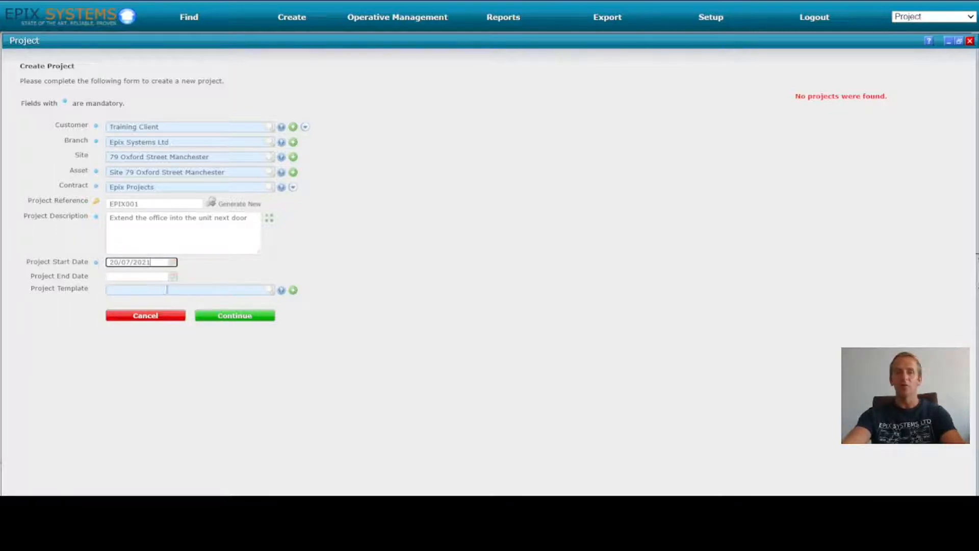
click(174, 262)
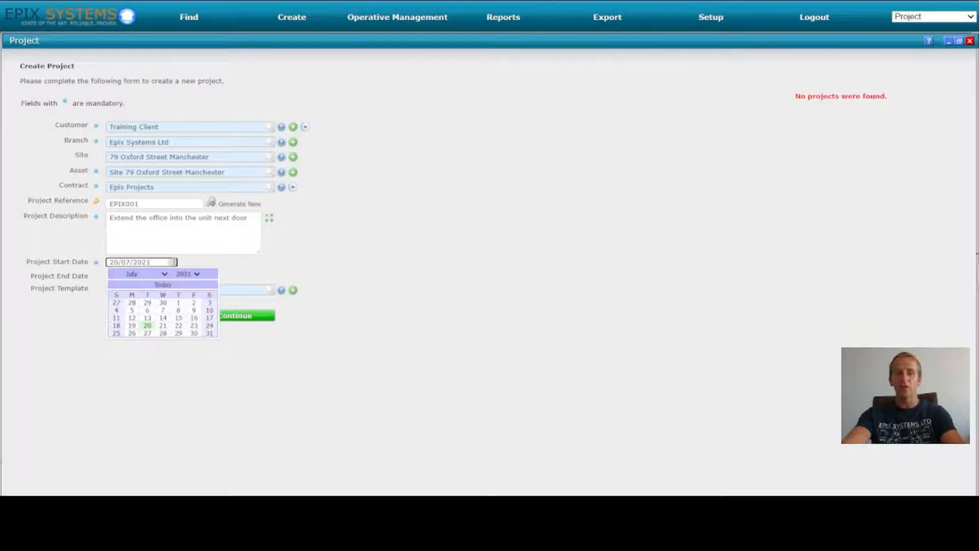
click(293, 265)
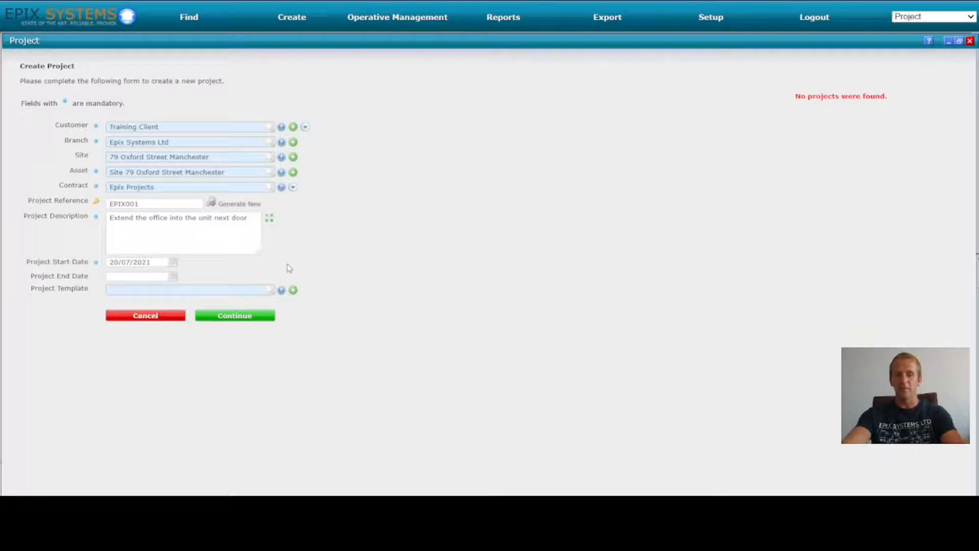
Step: Leave the project end date blank, save the project and proceed to adding its jobs
click(141, 276)
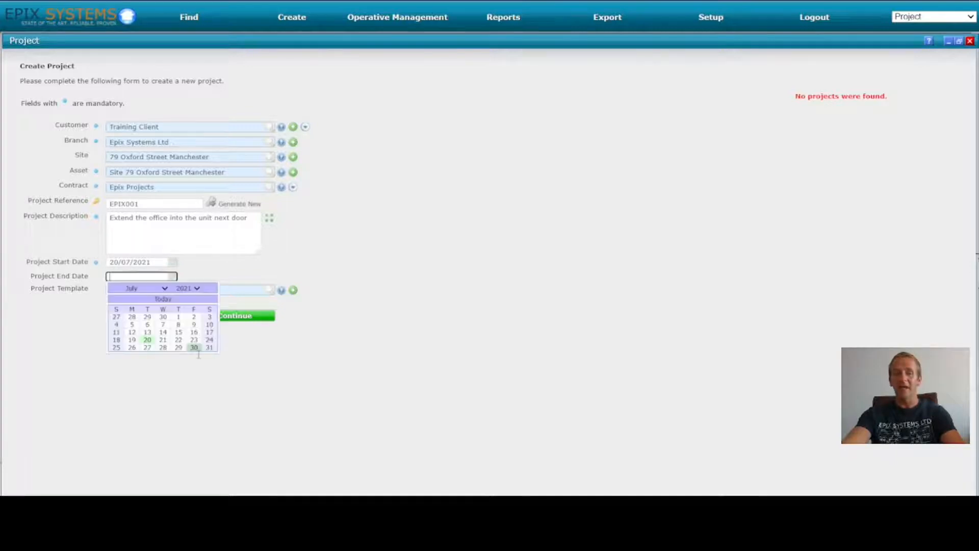
click(332, 266)
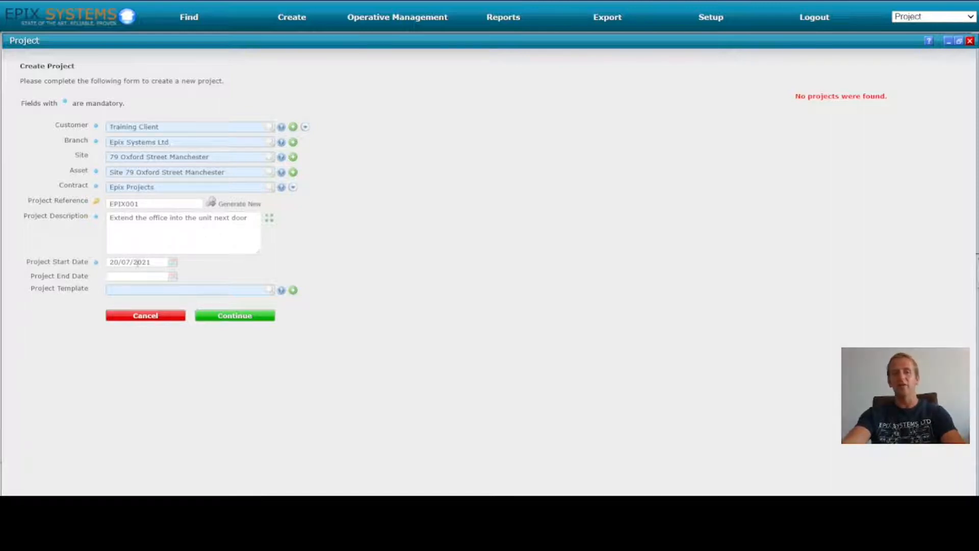
click(227, 316)
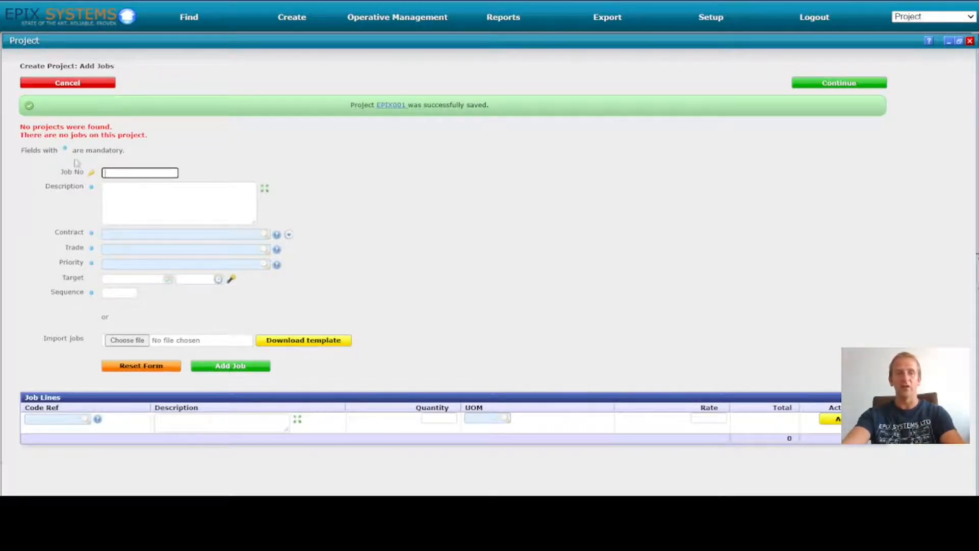
Step: Set the first job's number to EPIX001-01
click(171, 285)
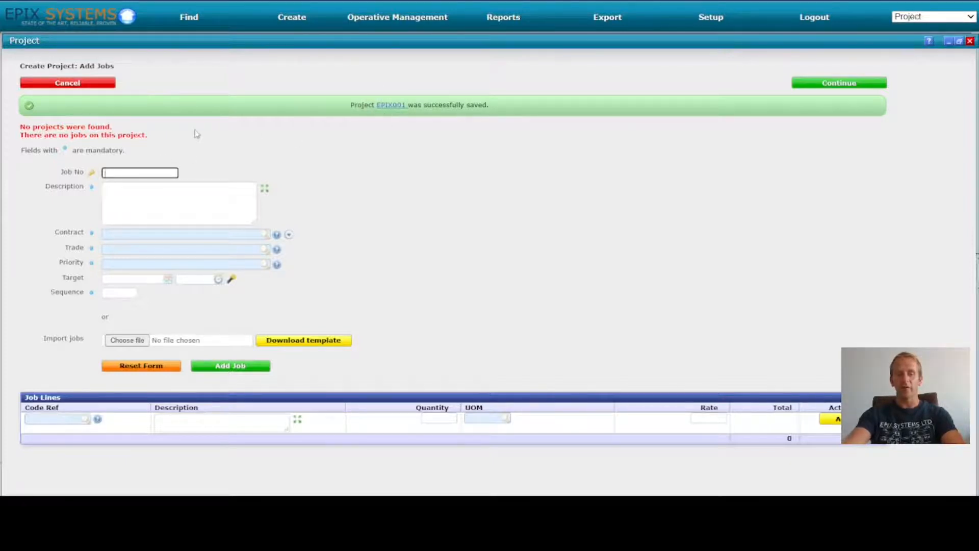
text(EPIX001)
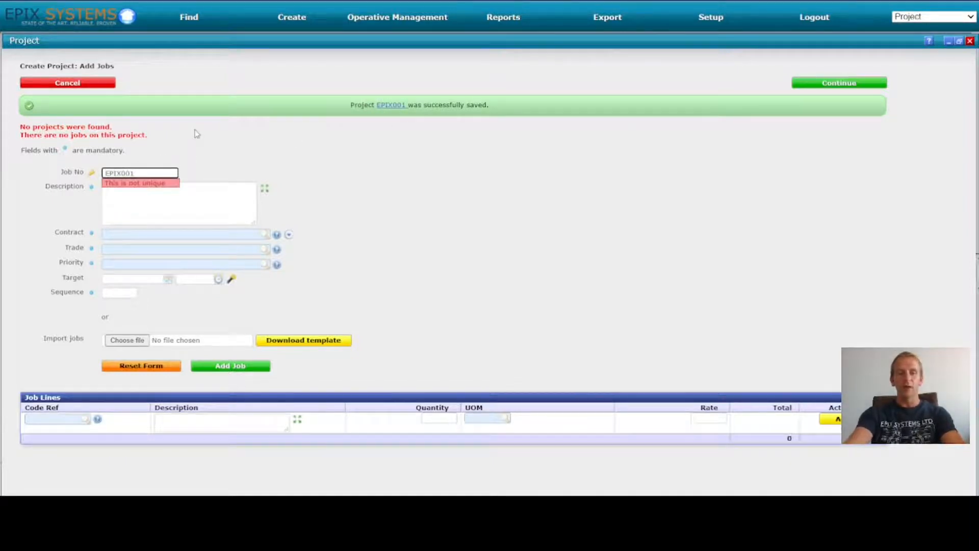
text(-01)
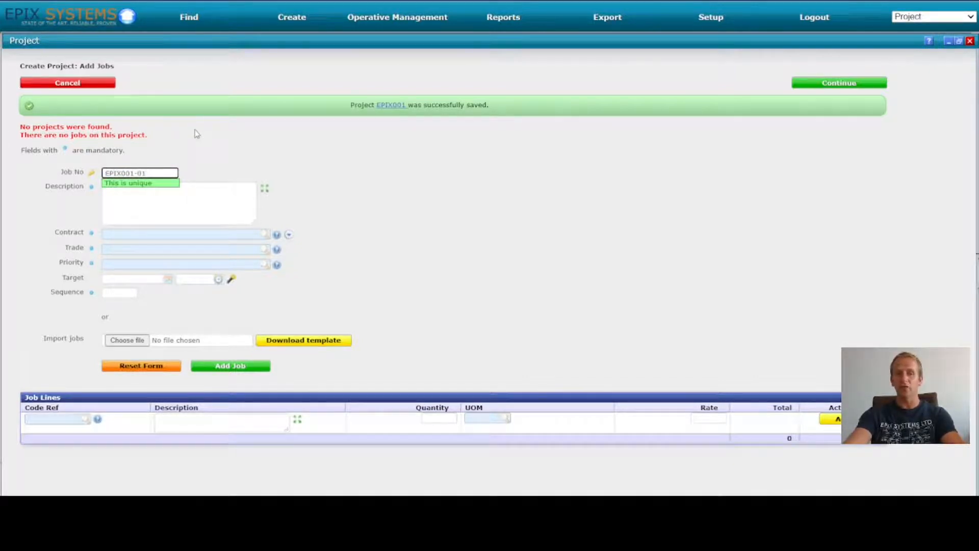
Step: Describe the job as "Clearance of the site and knock through into the unit next door"
click(202, 196)
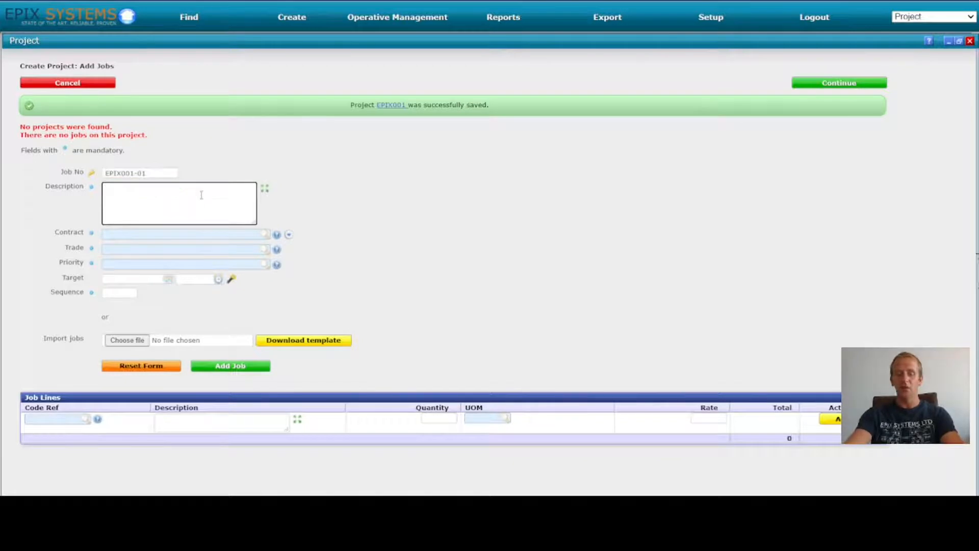
text(Clearance o)
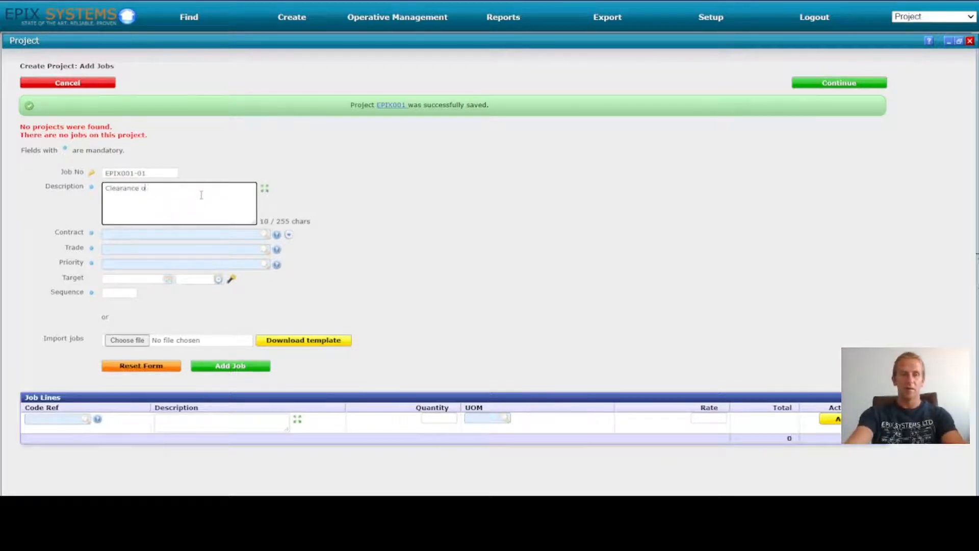
text(f the site and knock t)
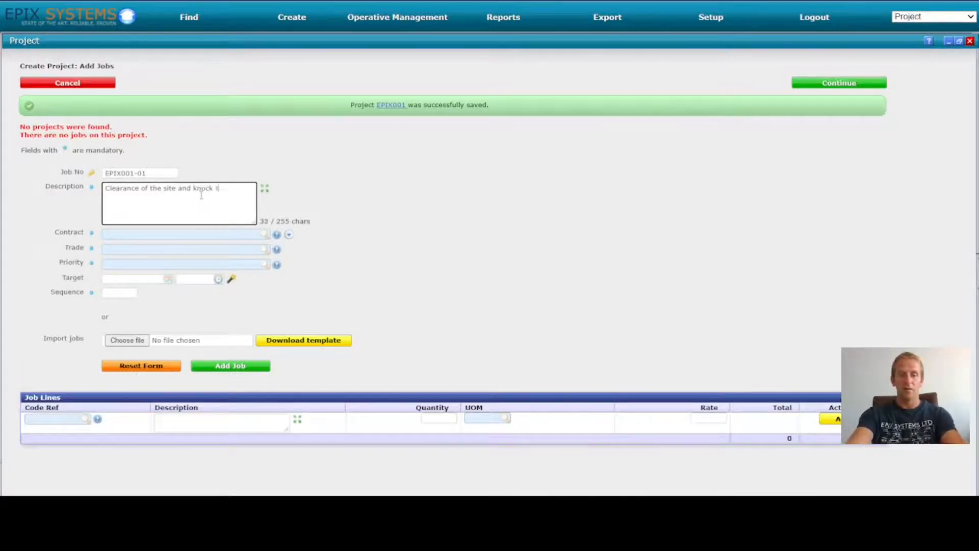
text(hrough into the unit next door)
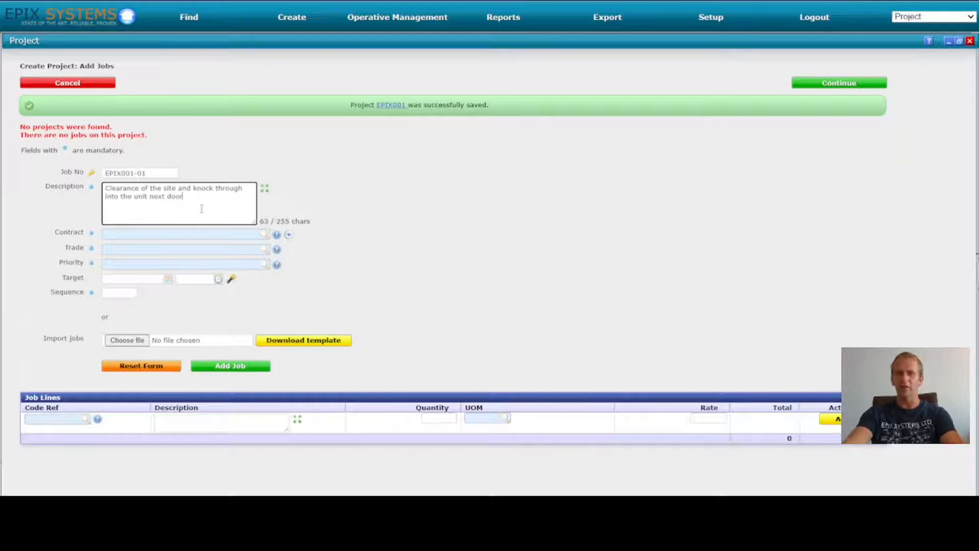
Step: Assign the job to the Epix Projects contract and set its trade to Clearance
click(163, 234)
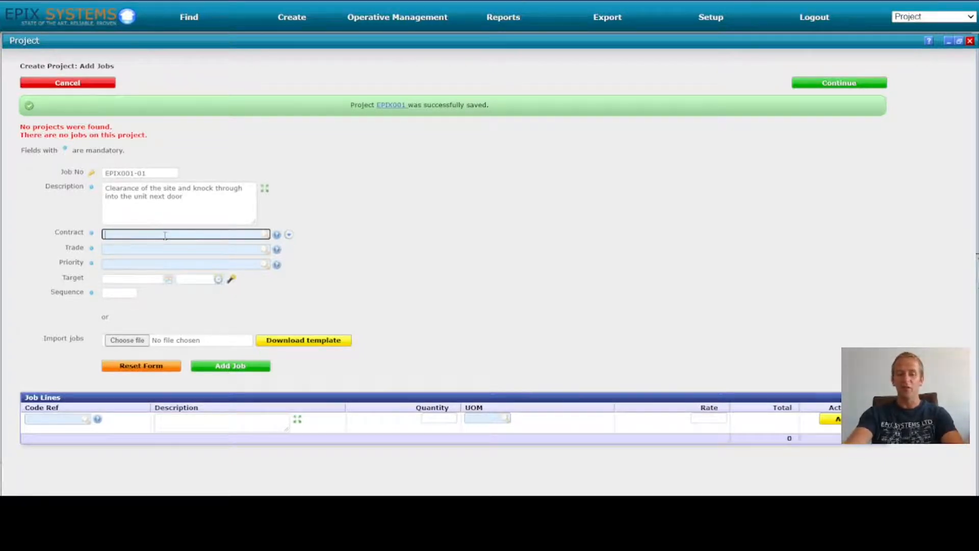
text(?)
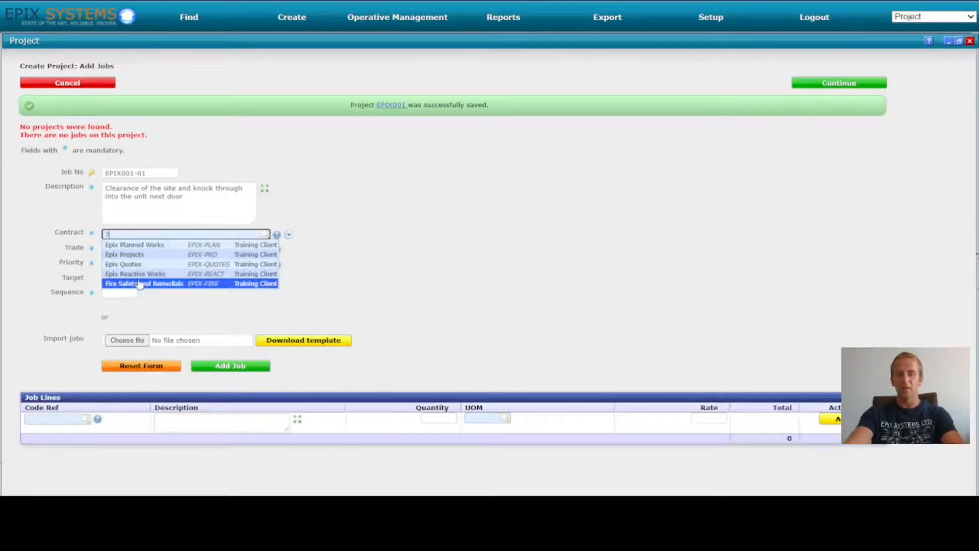
click(142, 255)
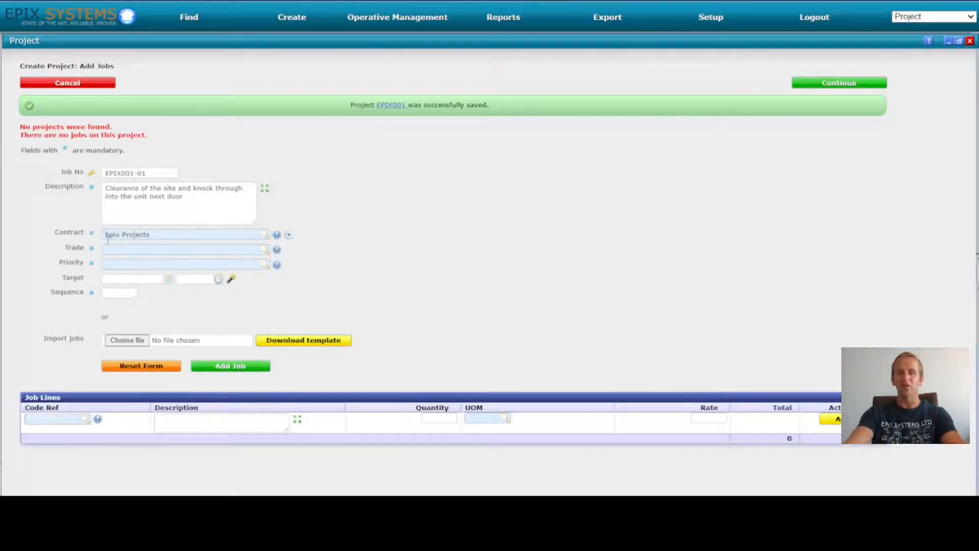
key(Tab)
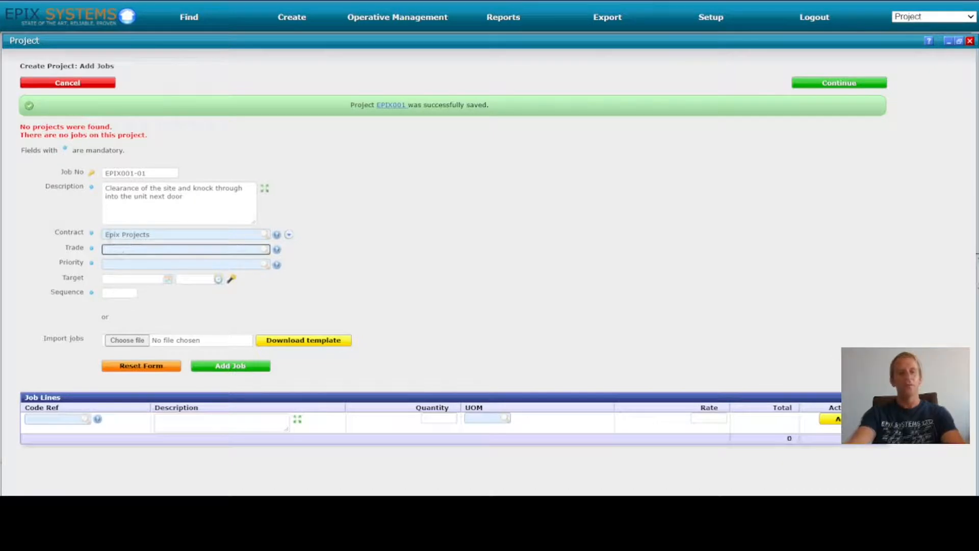
text(d)
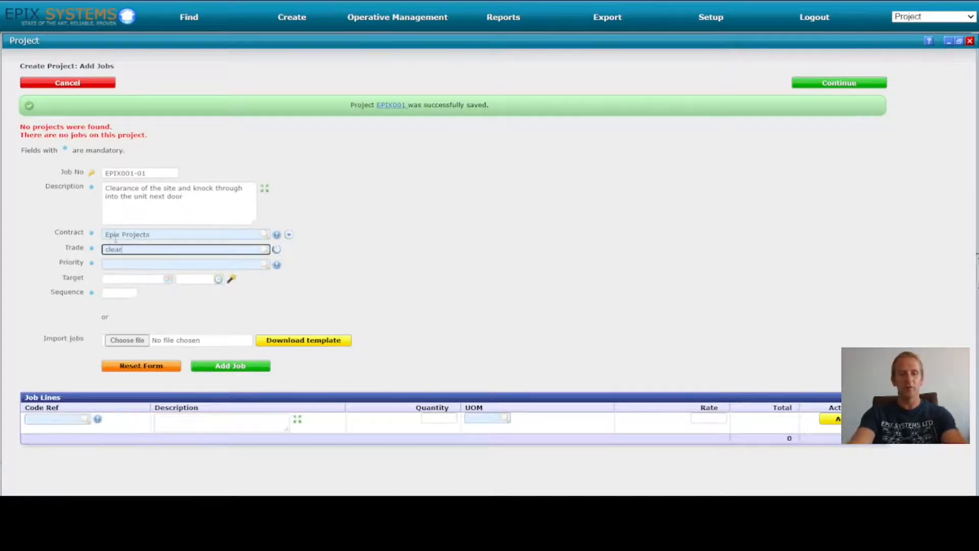
key(Tab)
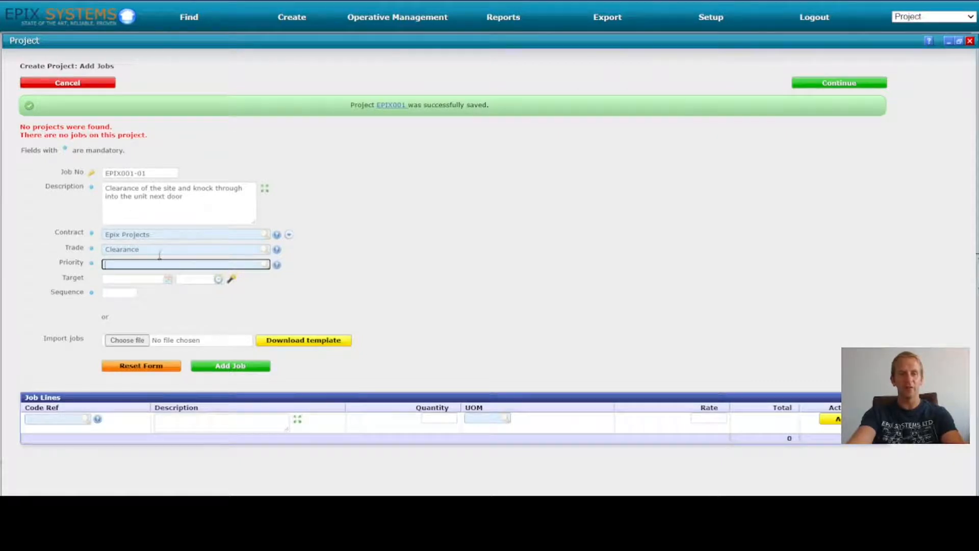
Step: Set the job's priority to 12 Weeks / Planned and its target date to 30/07/2021
click(276, 265)
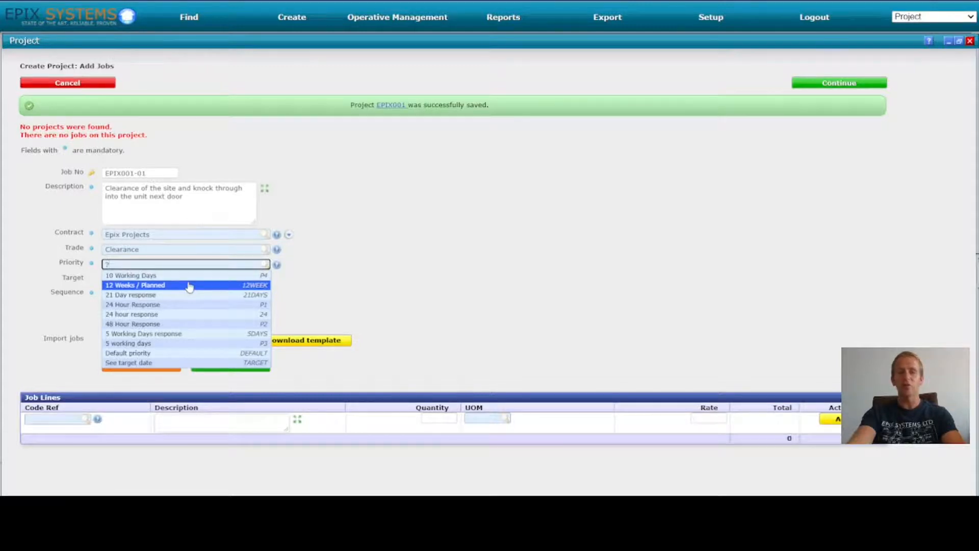
click(160, 286)
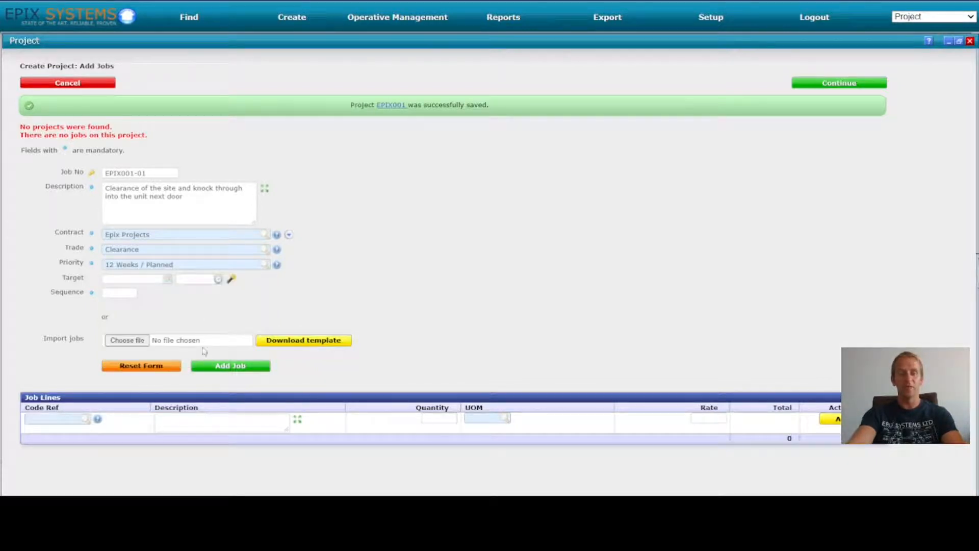
click(158, 281)
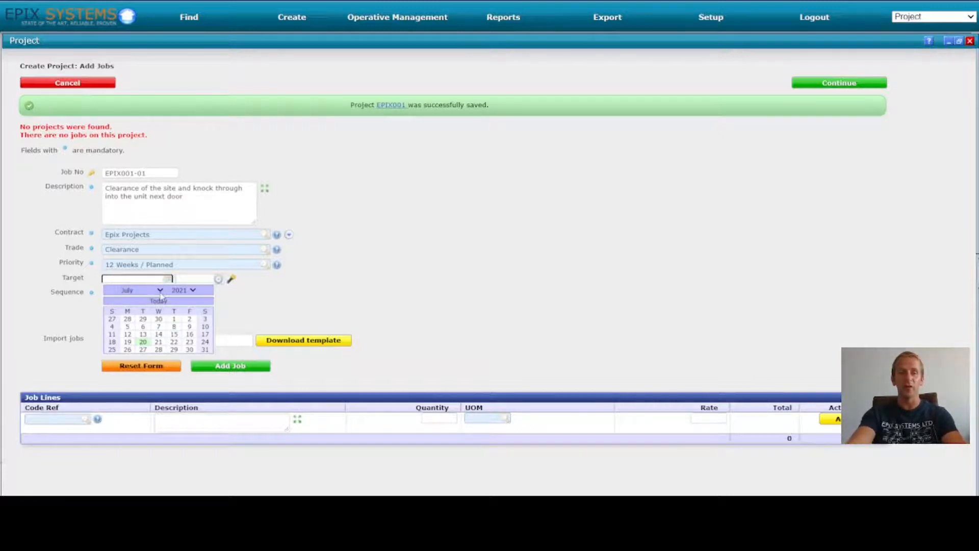
click(189, 350)
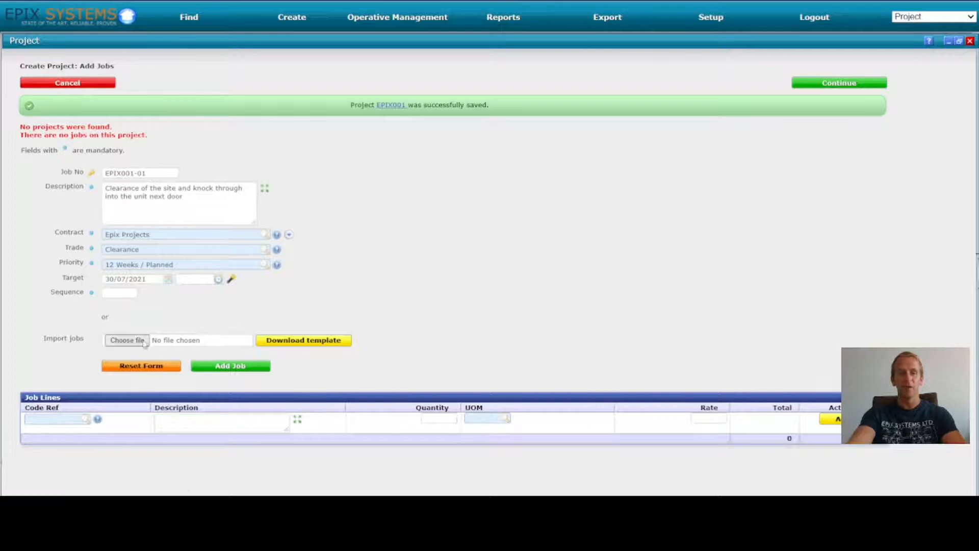
Step: Set the job's sequence to 1 and add the job to the project without any job lines
click(122, 293)
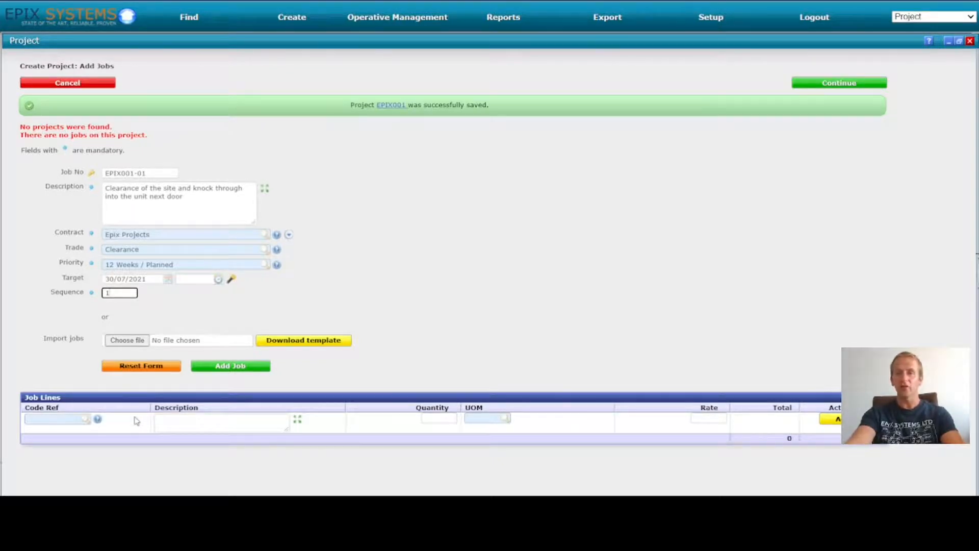
click(100, 423)
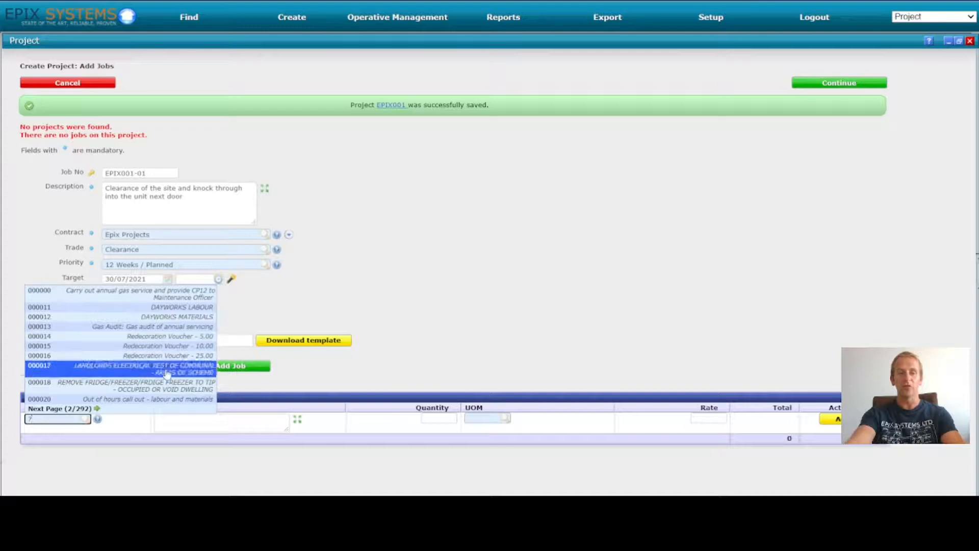
click(546, 265)
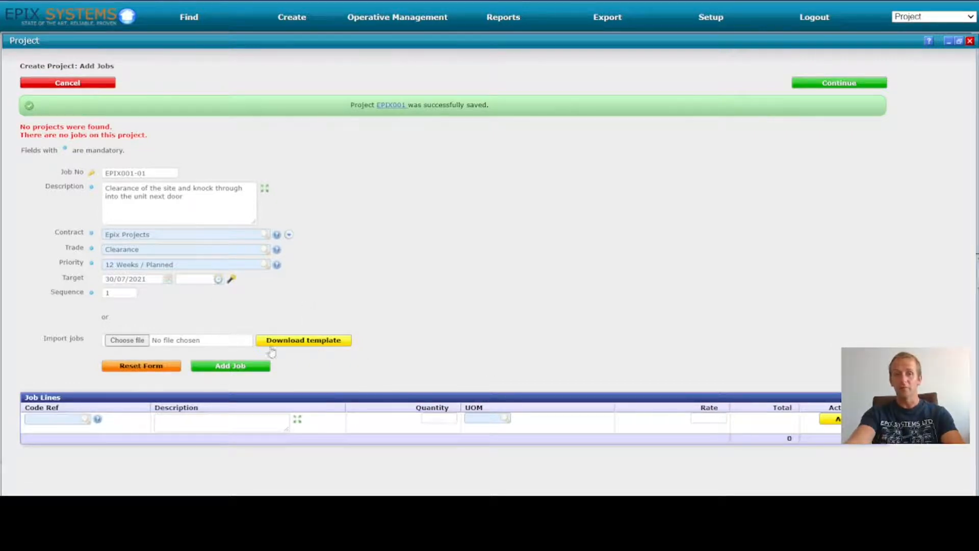
click(240, 367)
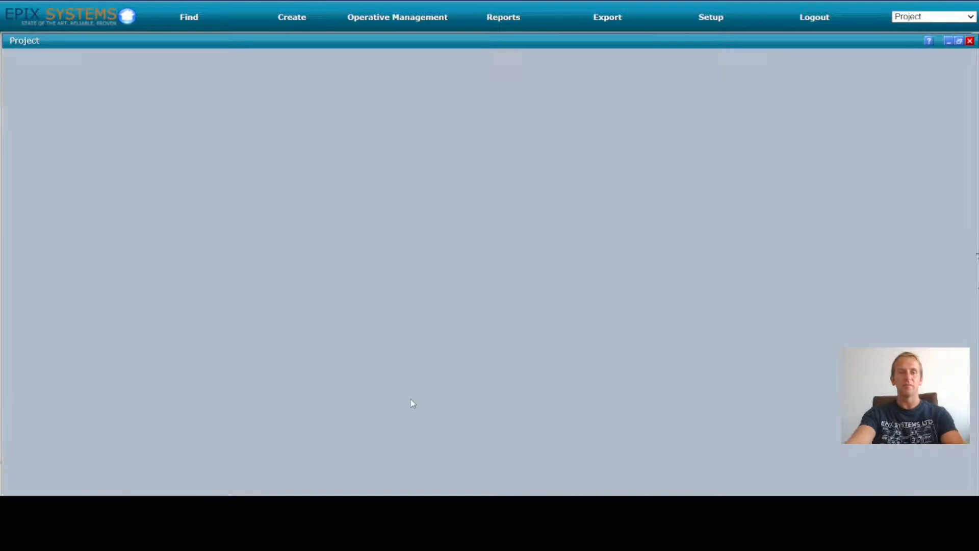
scroll(395, 390, up, 2)
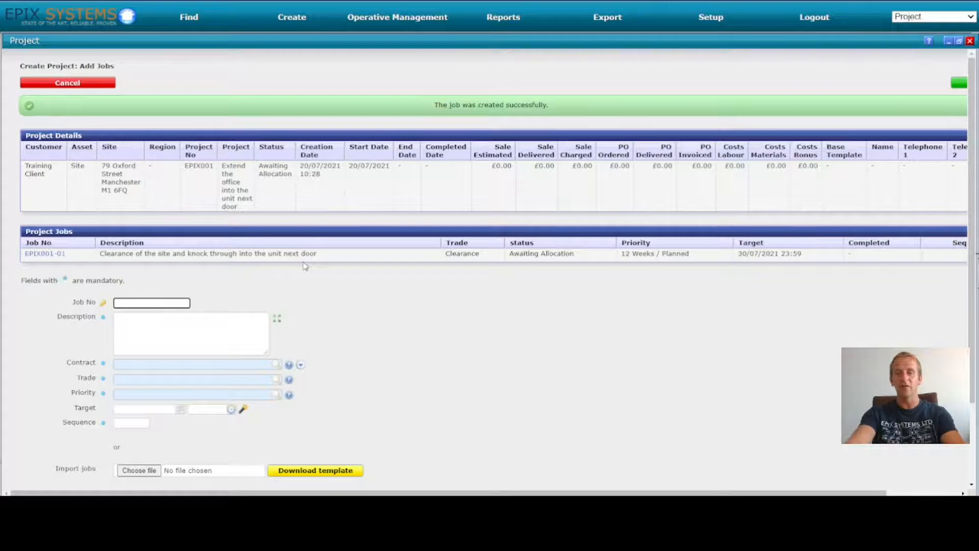
scroll(305, 265, down, 2)
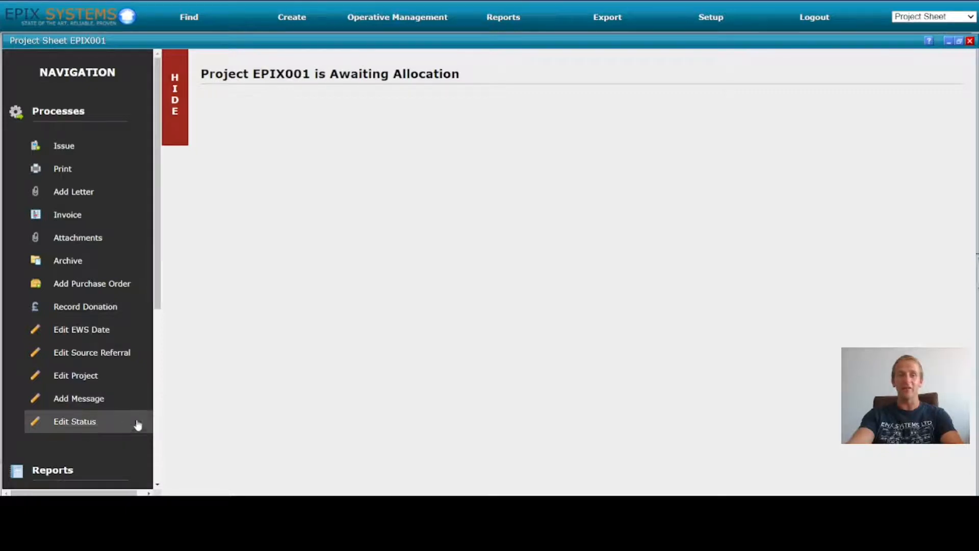
Step: On the EPIX001 project sheet, check the project's status and review the full Project Details report
drag(467, 80, 330, 71)
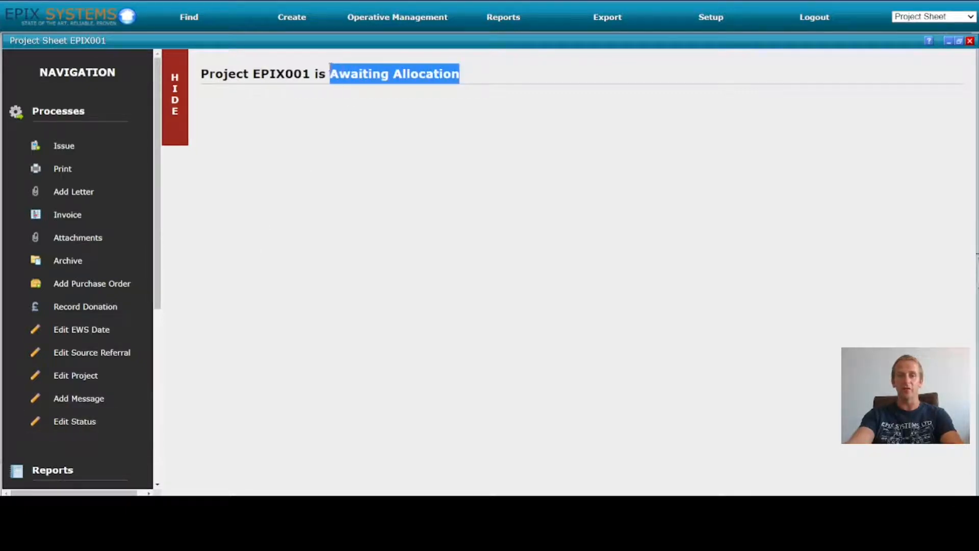
click(219, 363)
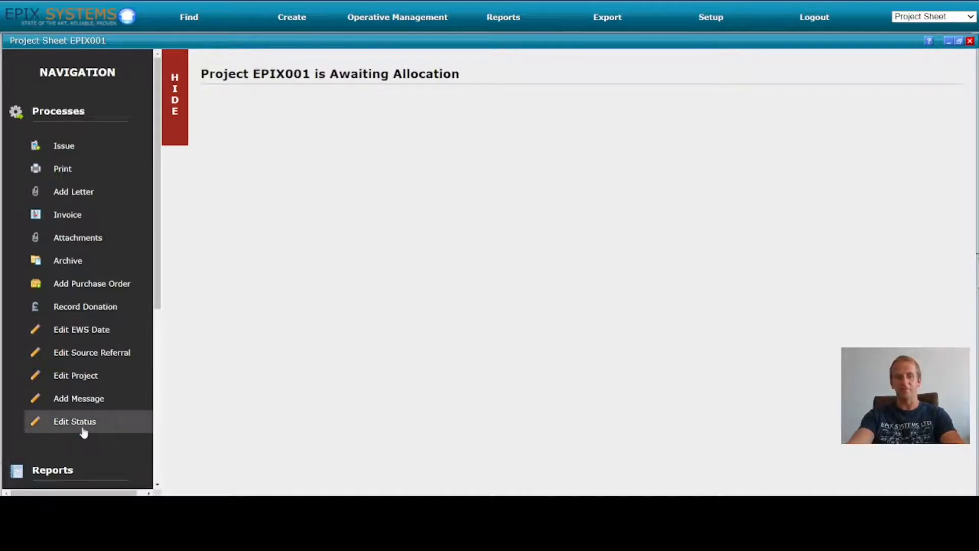
scroll(83, 427, down, 5)
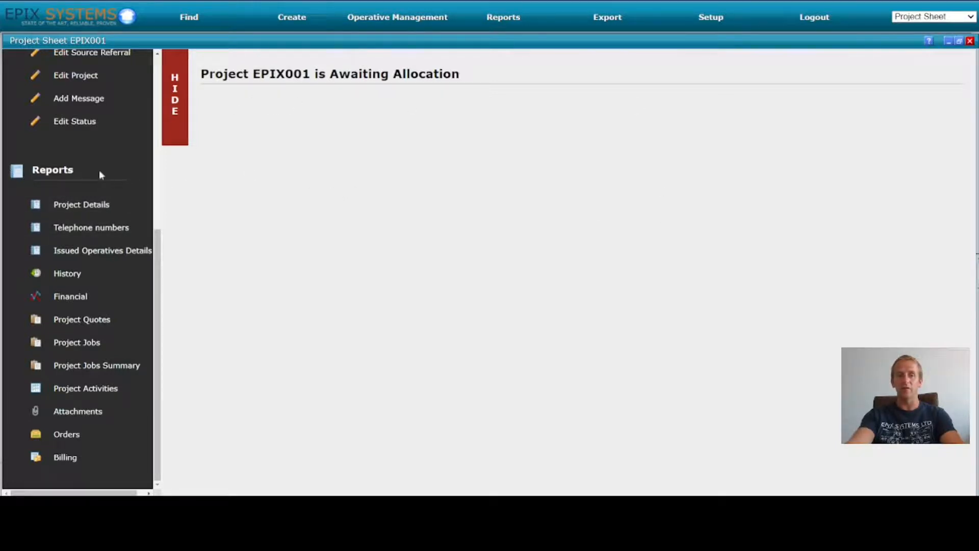
click(99, 209)
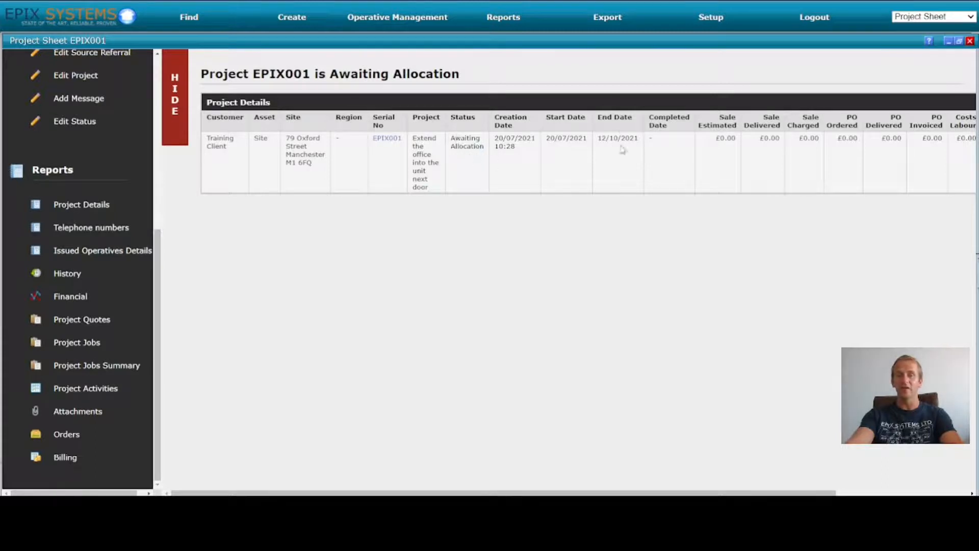
scroll(623, 127, right, 6)
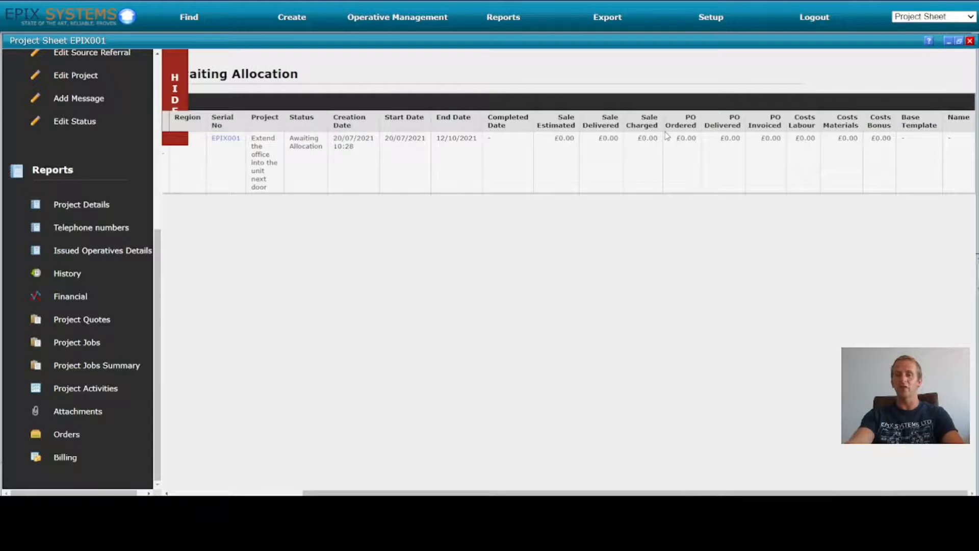
scroll(793, 128, left, 6)
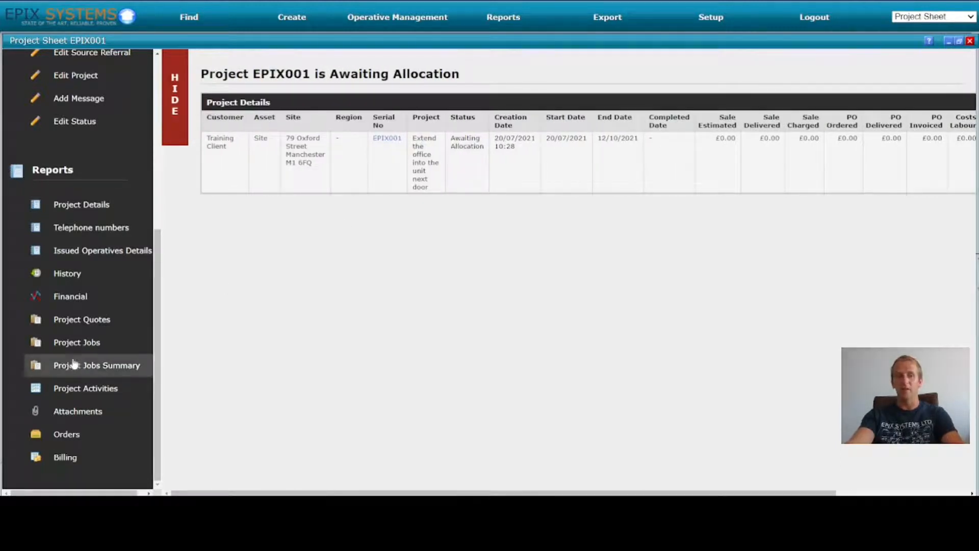
Step: Display the project's telephone numbers, financial summaries and jobs on the project sheet and review them
click(99, 237)
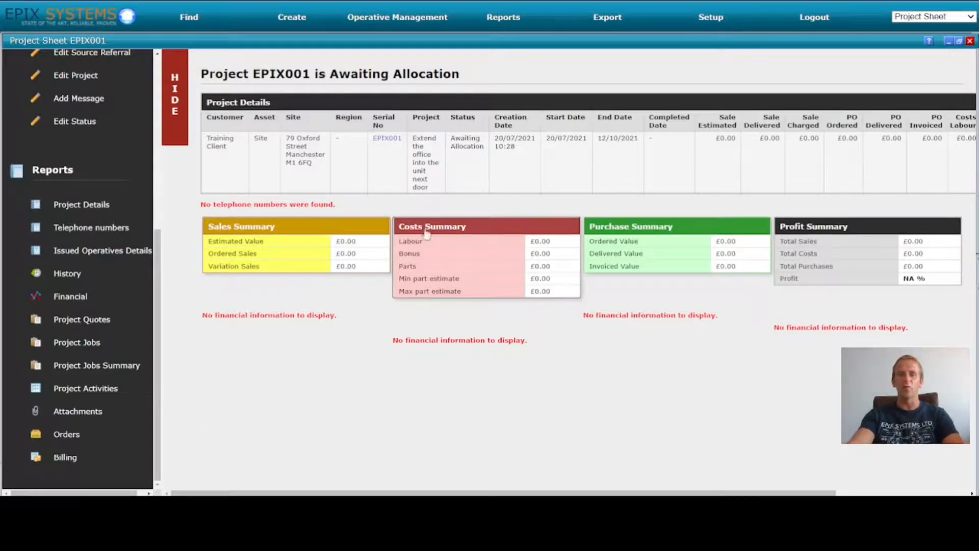
click(95, 347)
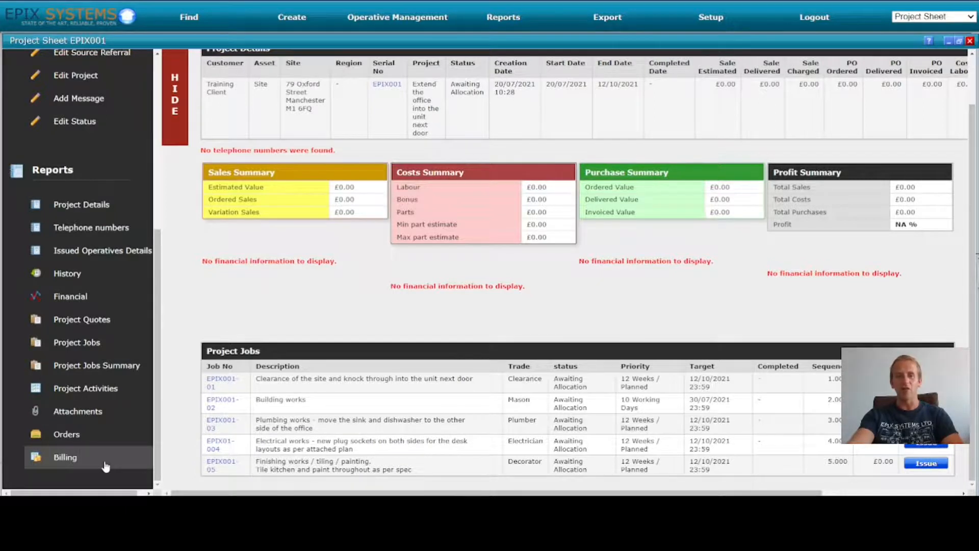
scroll(97, 454, up, 5)
scroll(259, 289, up, 2)
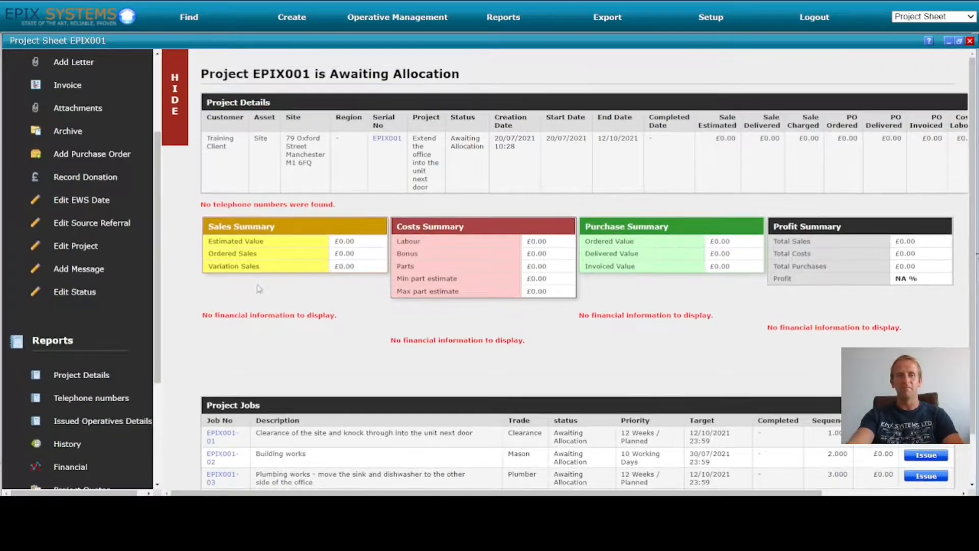
scroll(20, 247, up, 3)
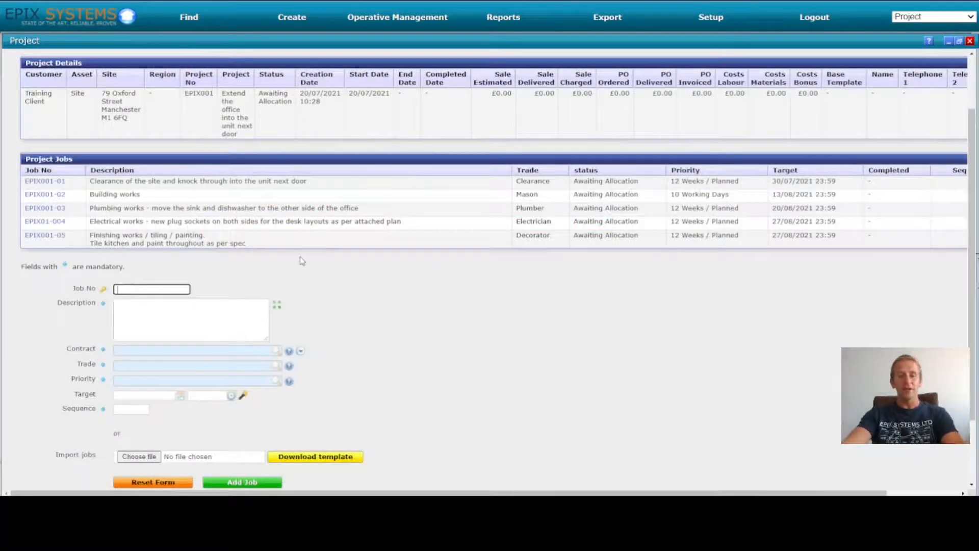
Step: Check the project's job list and finish creating the project without adding any activities
scroll(302, 261, up, 2)
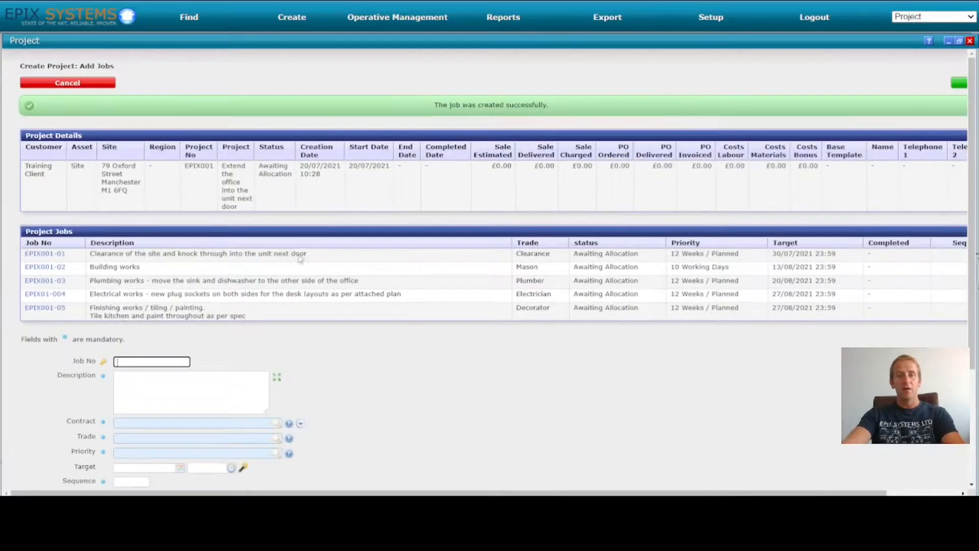
drag(876, 493, 951, 493)
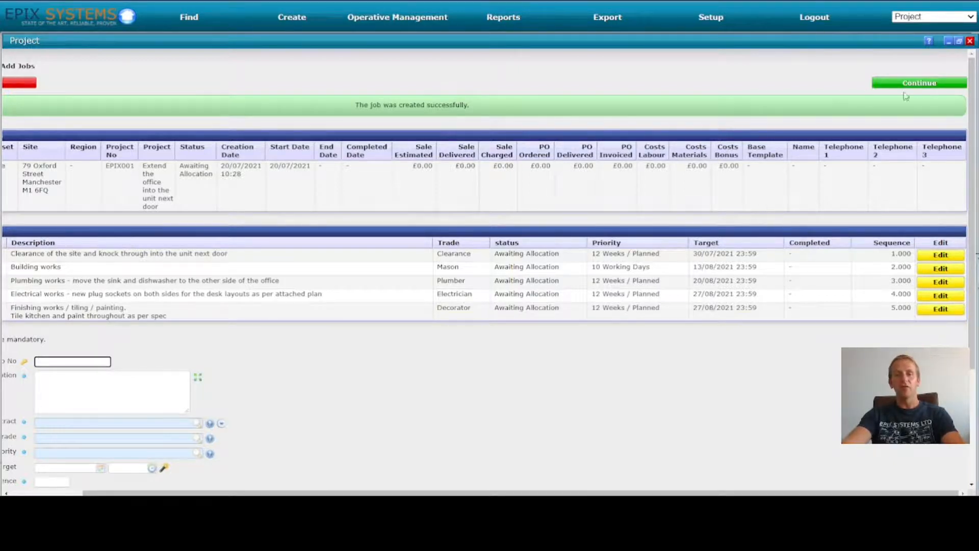
click(931, 86)
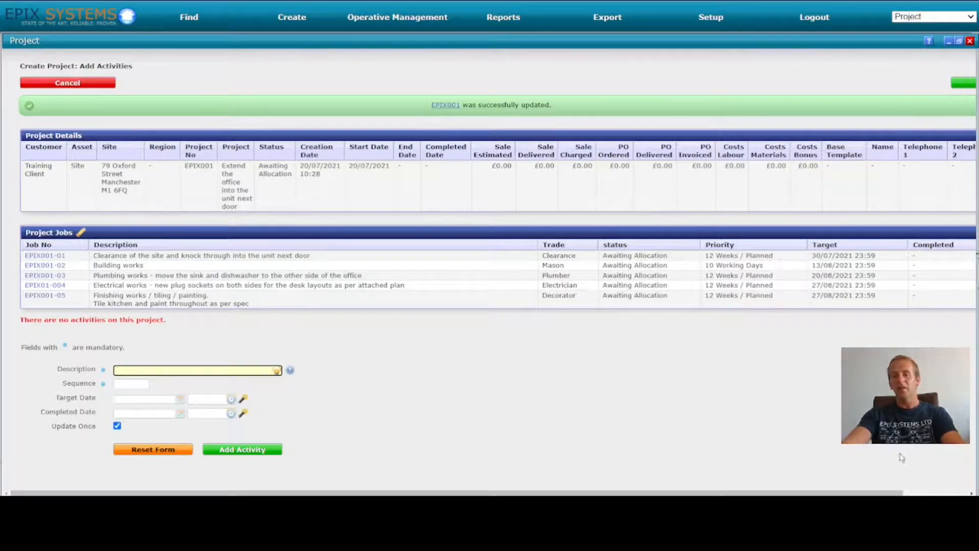
drag(887, 494, 941, 493)
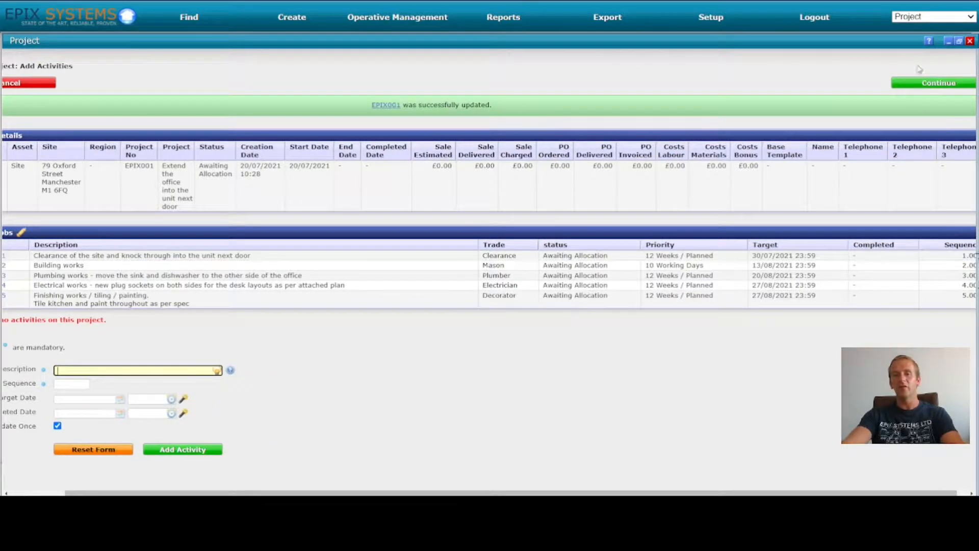
click(943, 83)
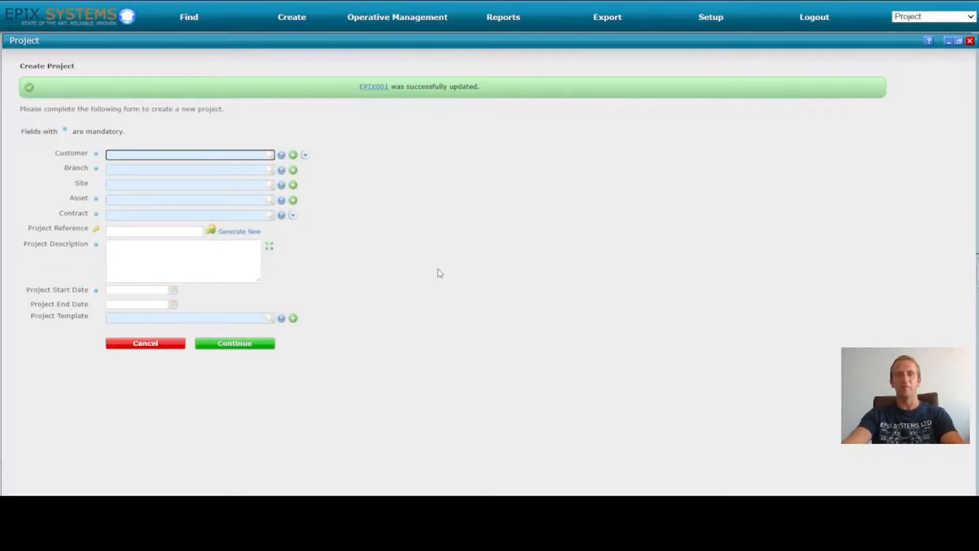
Step: Open the EPIX001 project sheet from the save confirmation and look over its available processes and reports
click(368, 92)
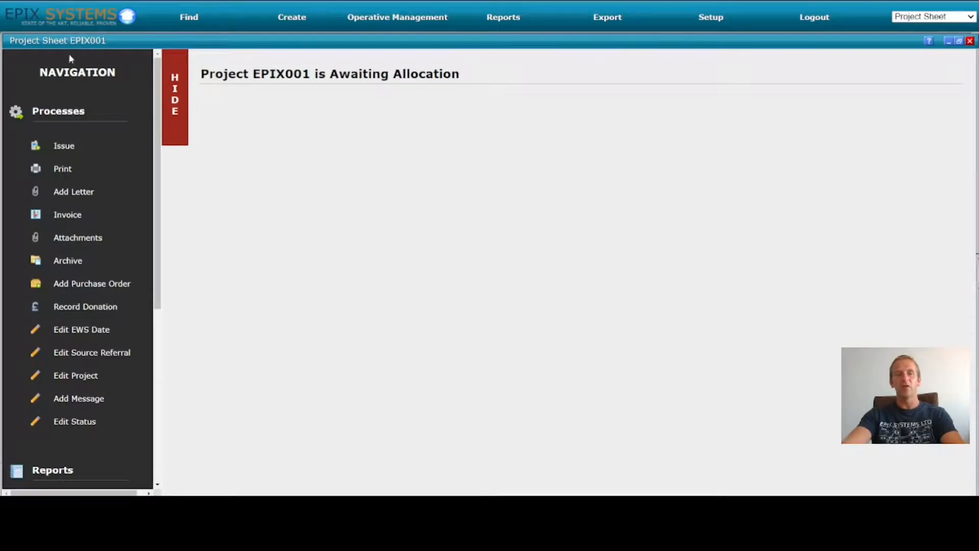
scroll(65, 259, down, 5)
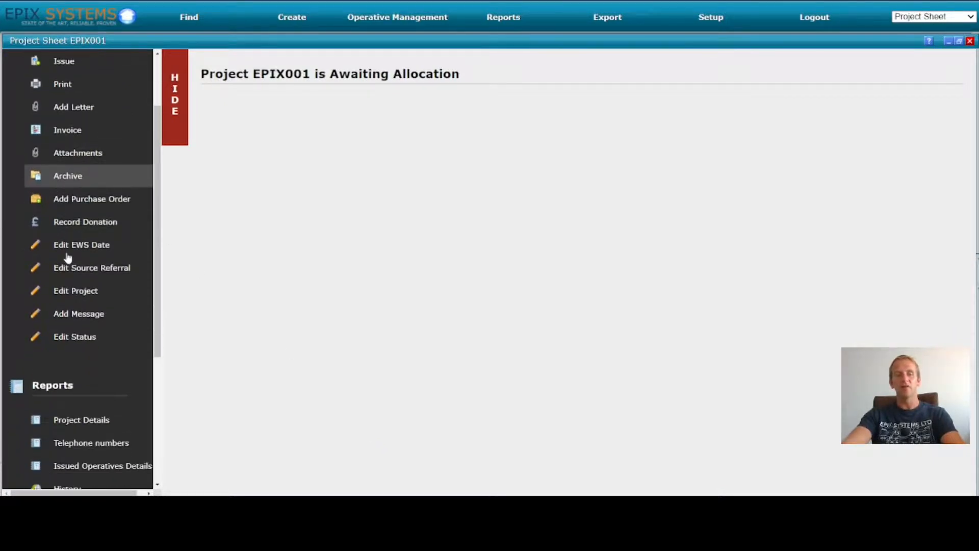
scroll(67, 258, up, 5)
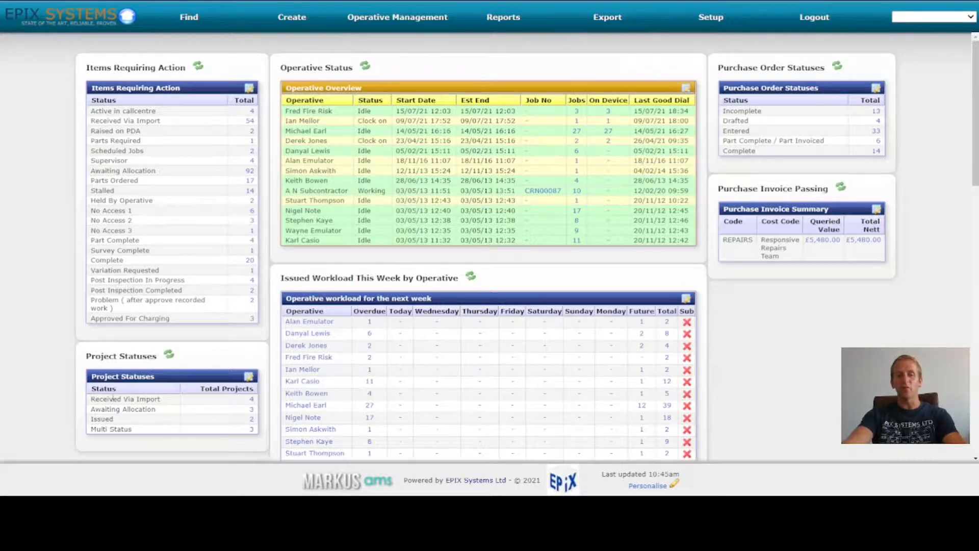
Step: Open the breakdown of projects with the Awaiting Allocation status from the dashboard
click(252, 416)
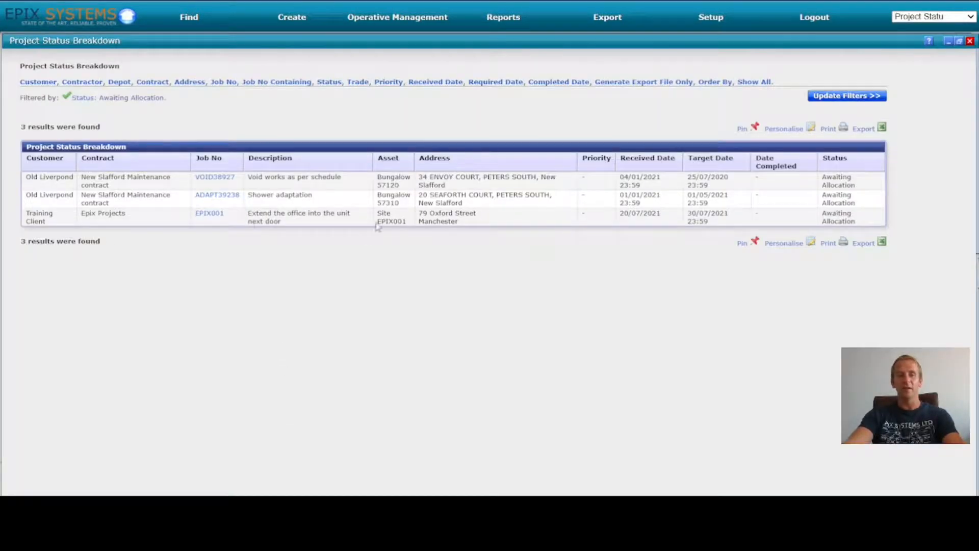
Step: Open the EPIX001 project sheet from the breakdown and look over its print options without generating a print
triple_click(283, 221)
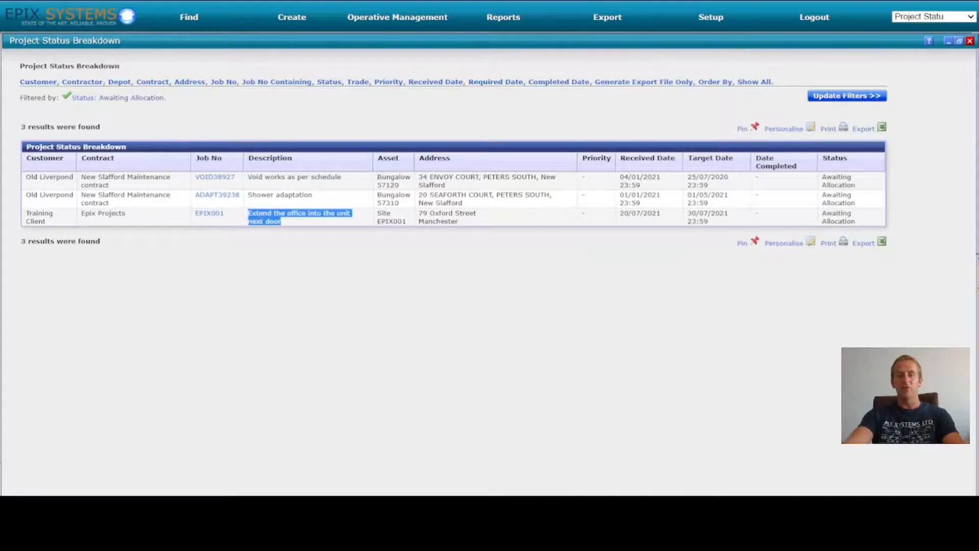
click(204, 214)
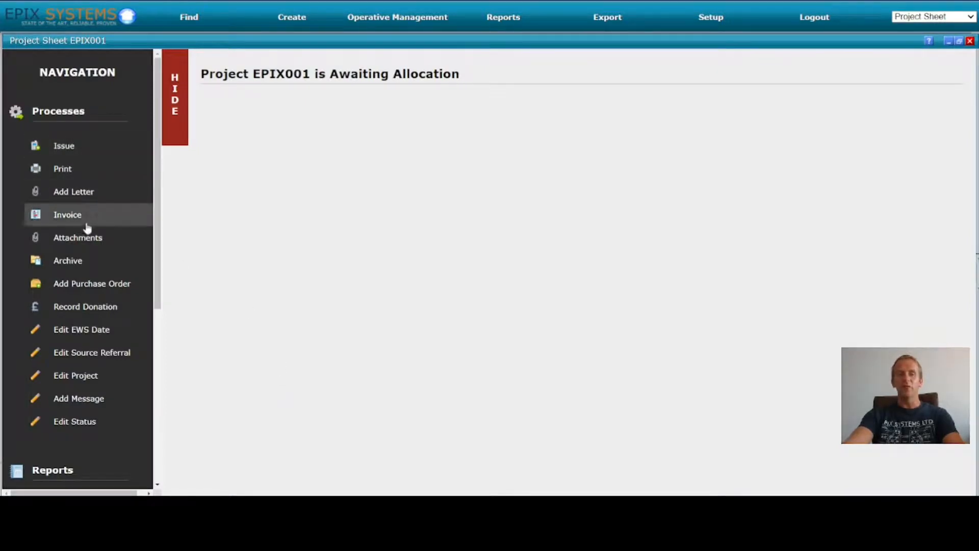
click(78, 169)
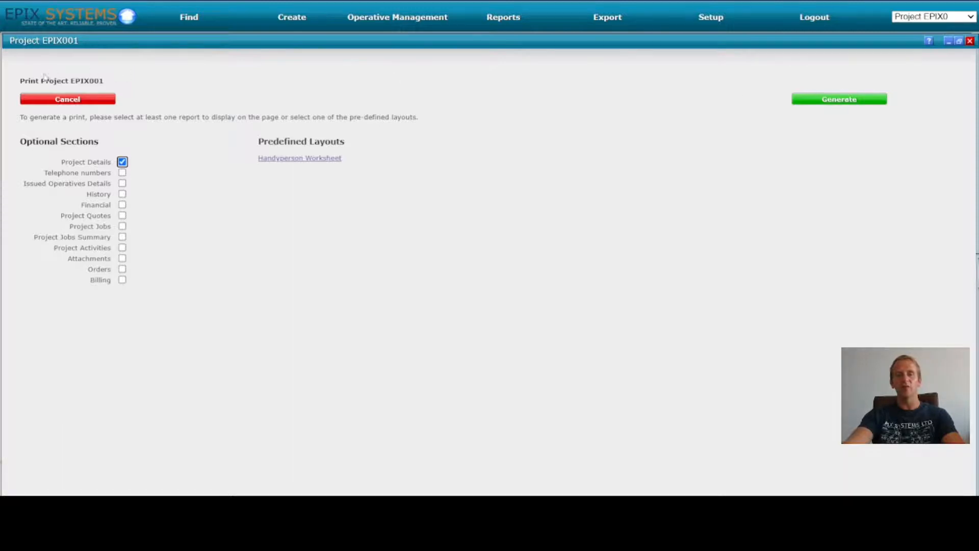
click(65, 100)
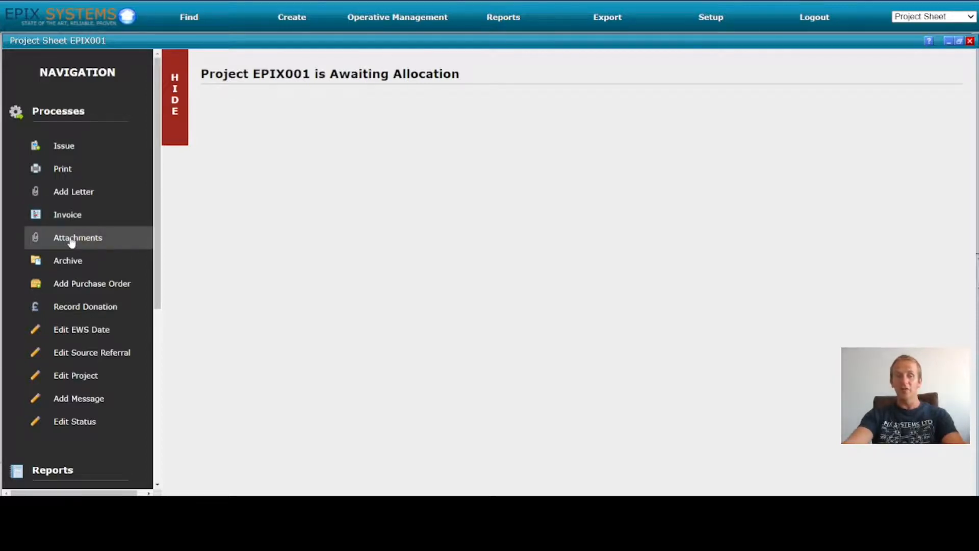
Step: Look over the project's attachment form, leave it without adding anything, and check the project's status heading
click(115, 239)
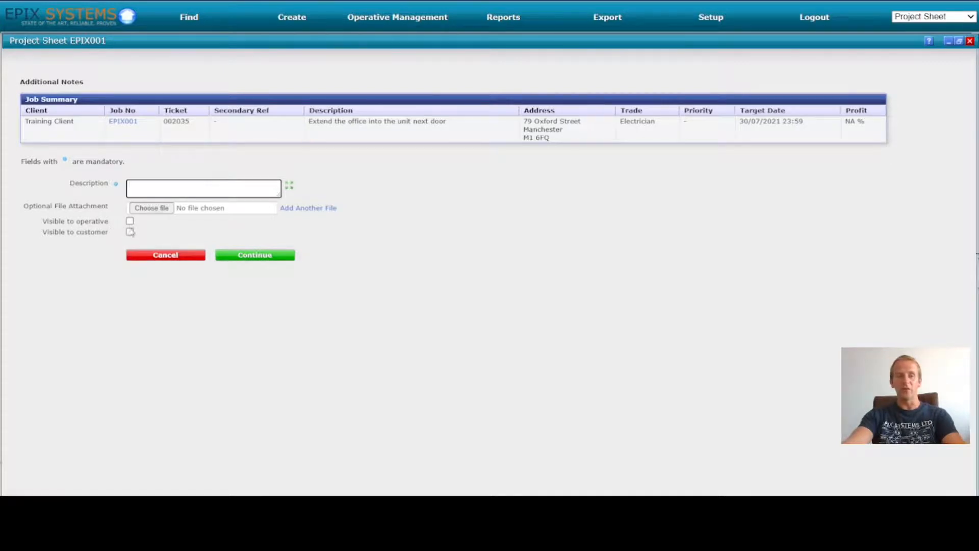
click(168, 255)
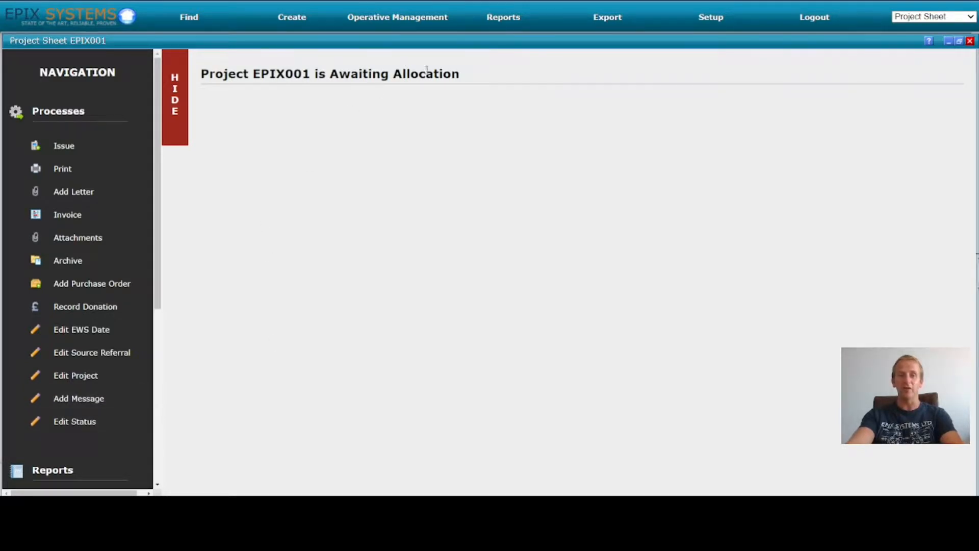
drag(465, 76, 329, 71)
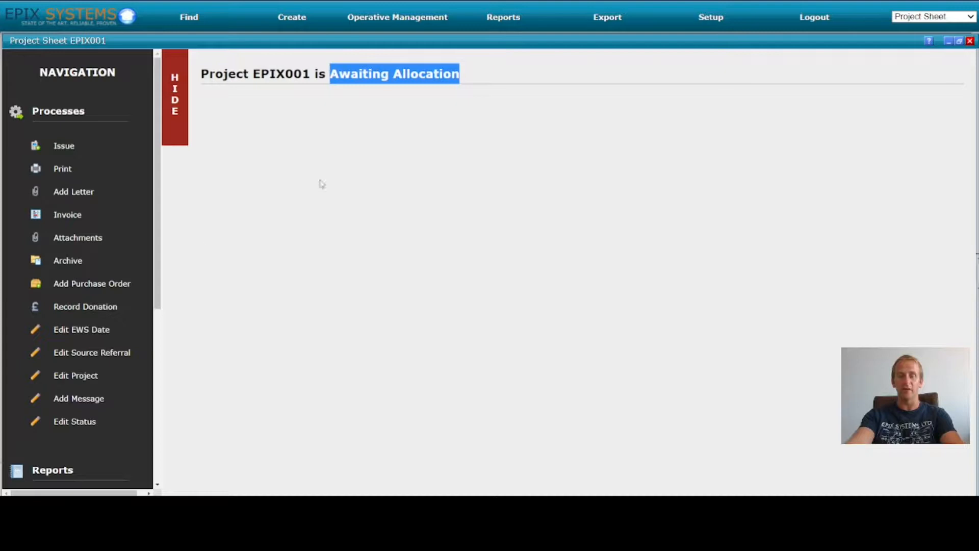
click(378, 323)
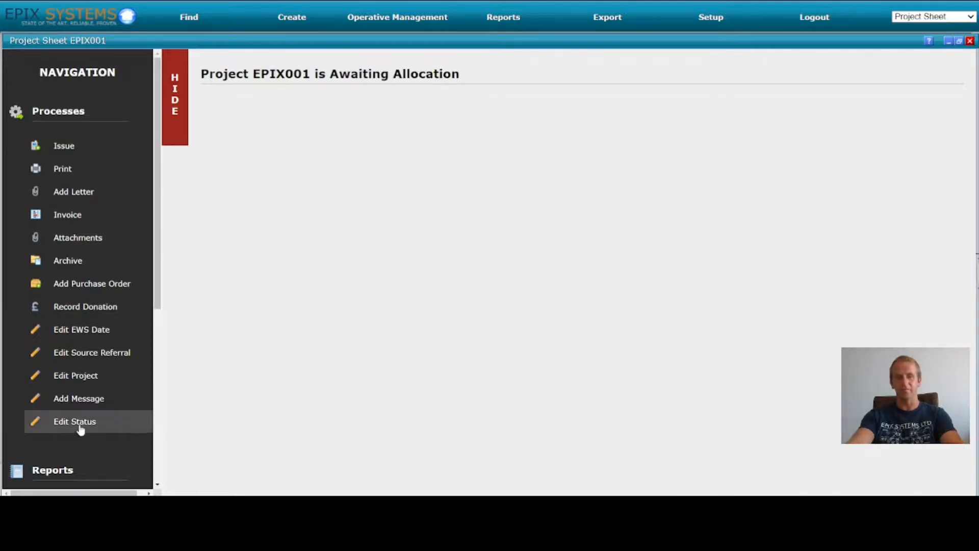
Step: Display the Project Details and Telephone numbers reports on the project sheet and review the full width of the details table
scroll(80, 430, down, 6)
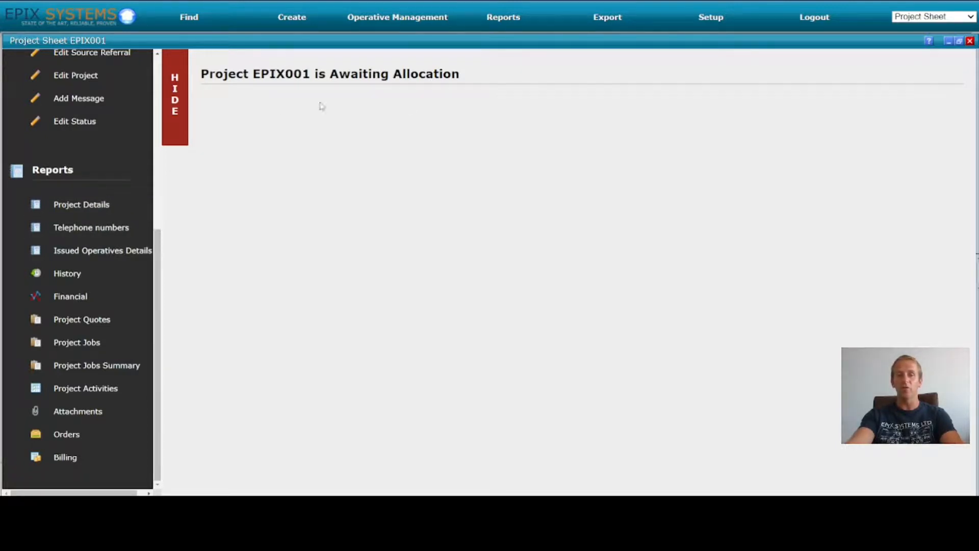
click(98, 207)
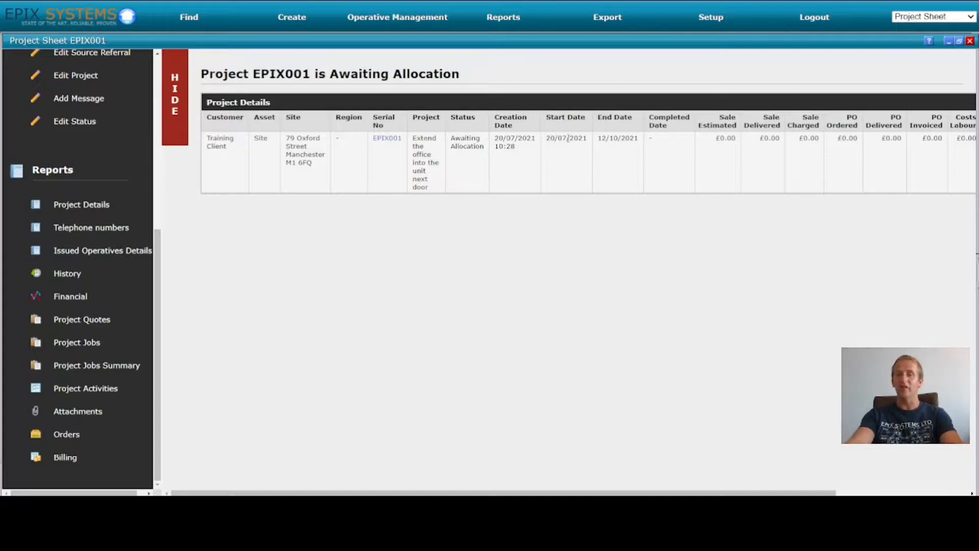
scroll(658, 136, right, 2)
scroll(658, 135, right, 4)
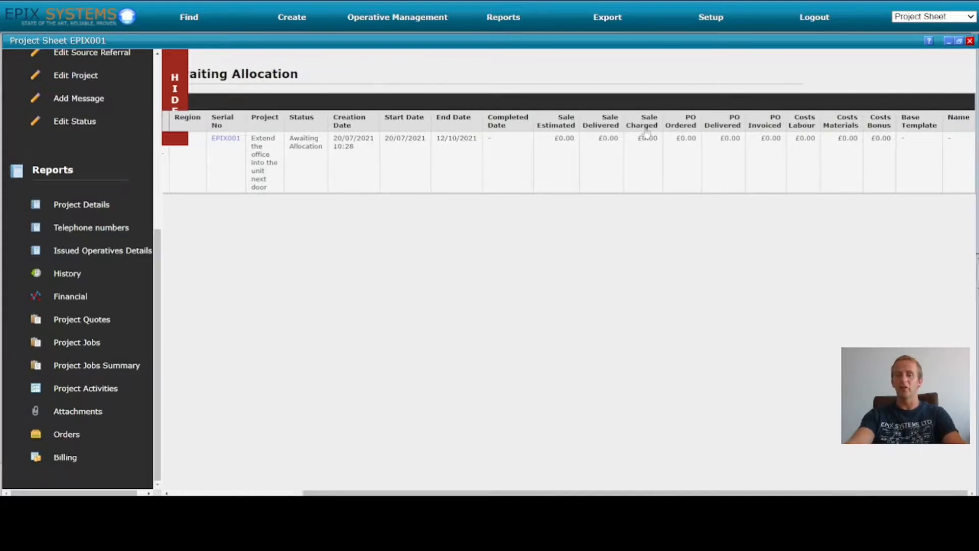
scroll(829, 135, left, 6)
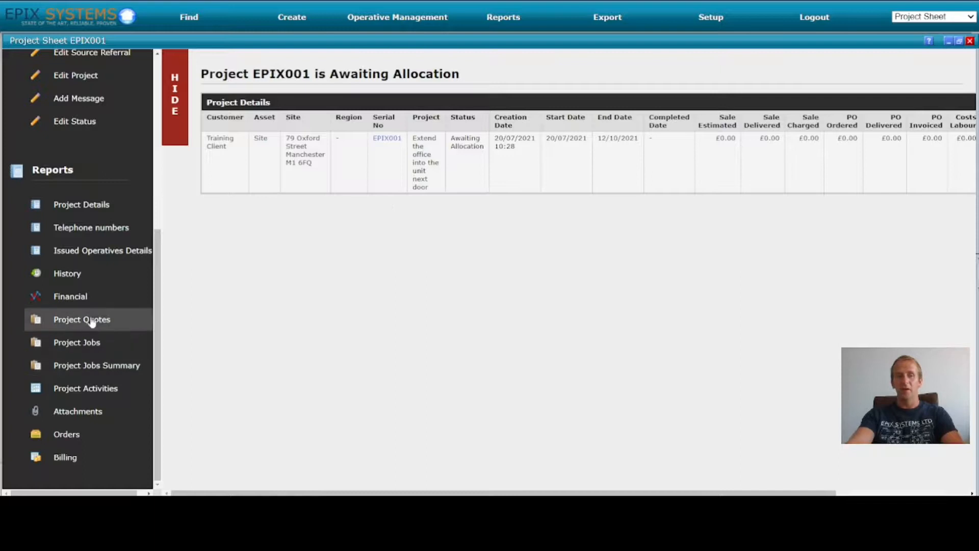
click(99, 234)
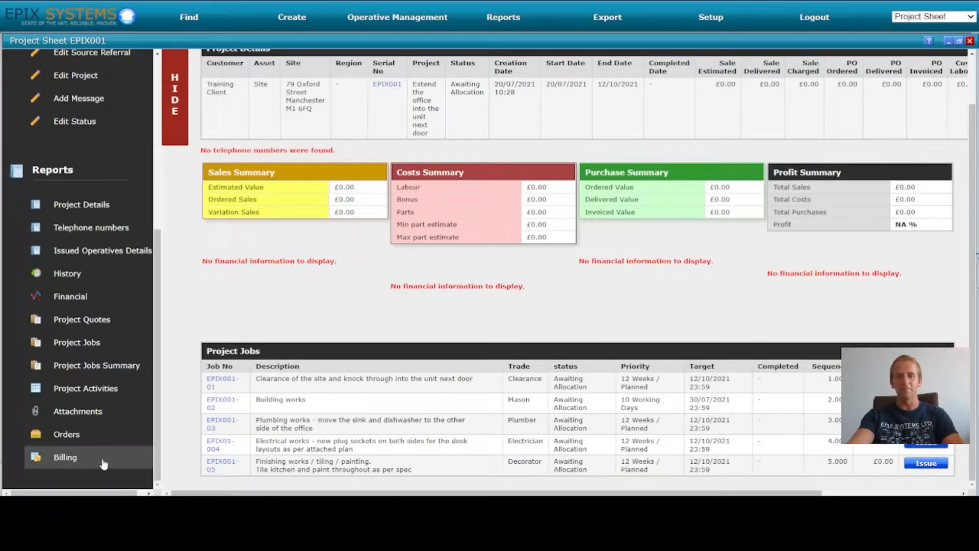
Step: Review the displayed financial summaries and project jobs, and close the project sheet and breakdown to return to the dashboard
scroll(97, 454, up, 3)
scroll(334, 313, up, 2)
scroll(20, 244, up, 3)
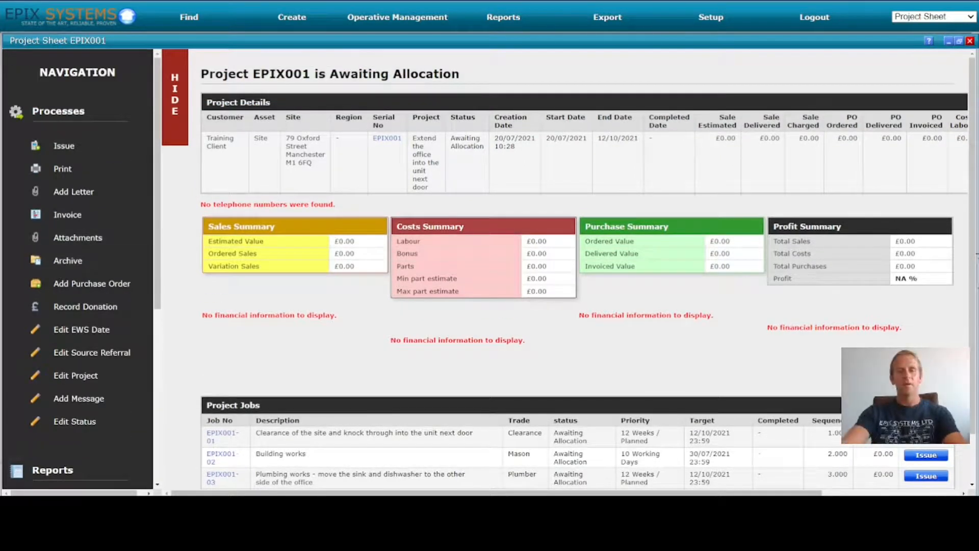
scroll(432, 376, down, 1)
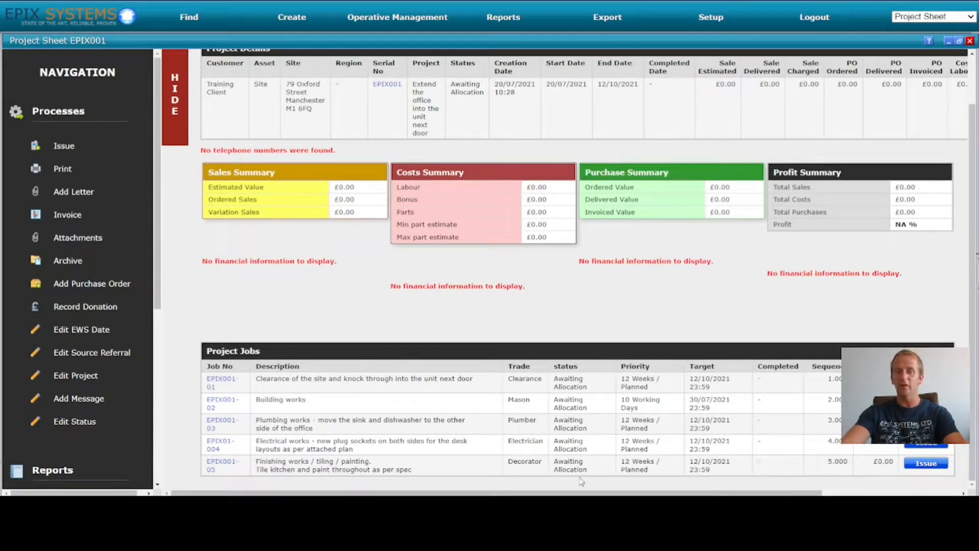
scroll(582, 375, up, 2)
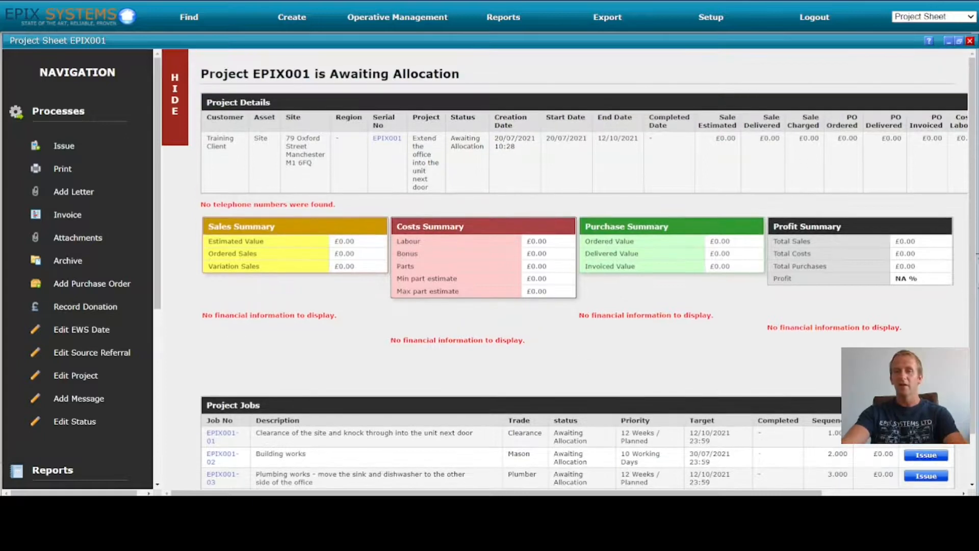
click(970, 41)
click(971, 40)
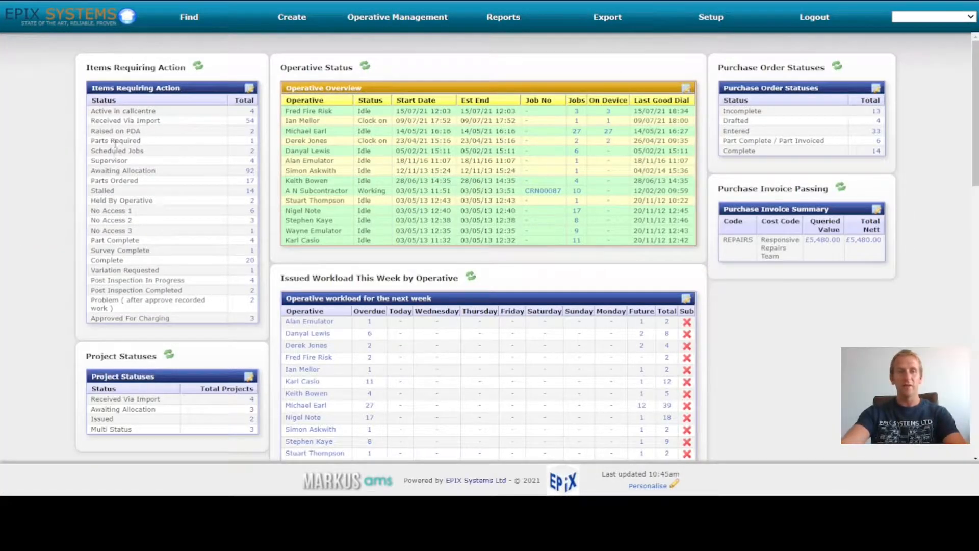
Step: List the Awaiting Allocation jobs filtered to customer Training Client and contract Epix Projects, sorted by job number, and close the list after checking it
click(250, 170)
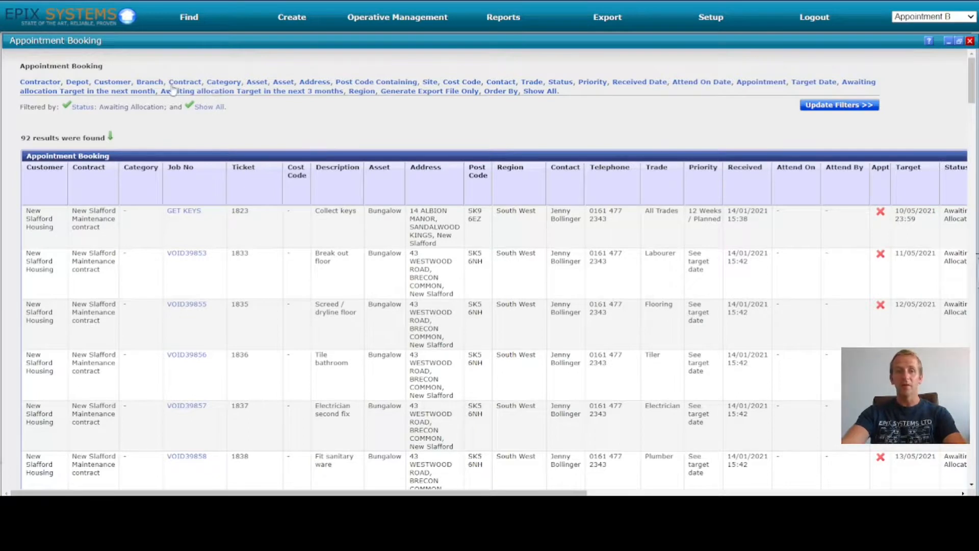
click(123, 83)
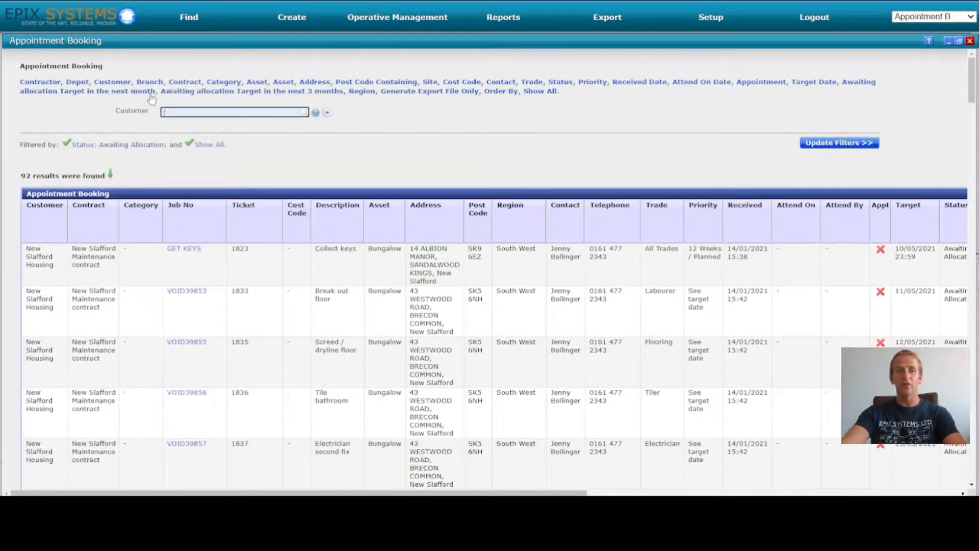
text(tra)
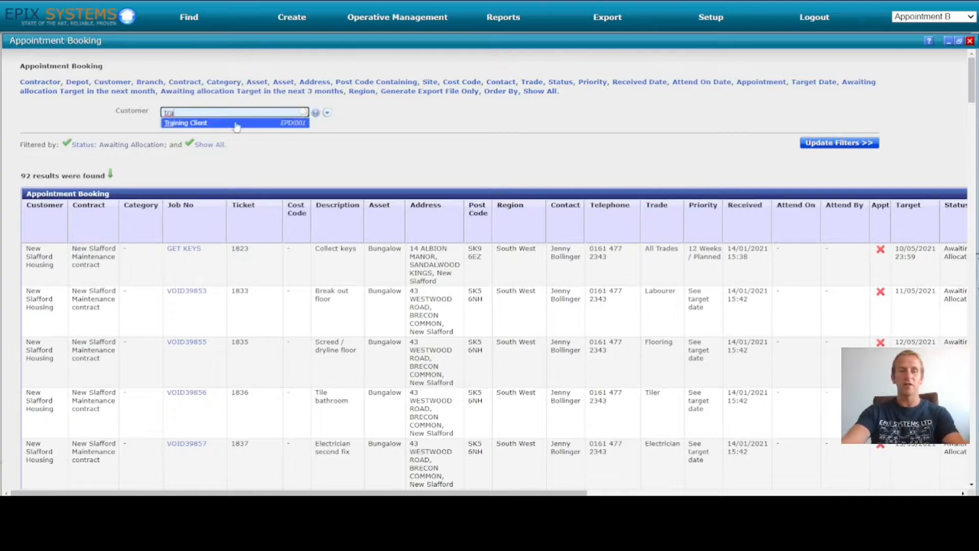
click(227, 125)
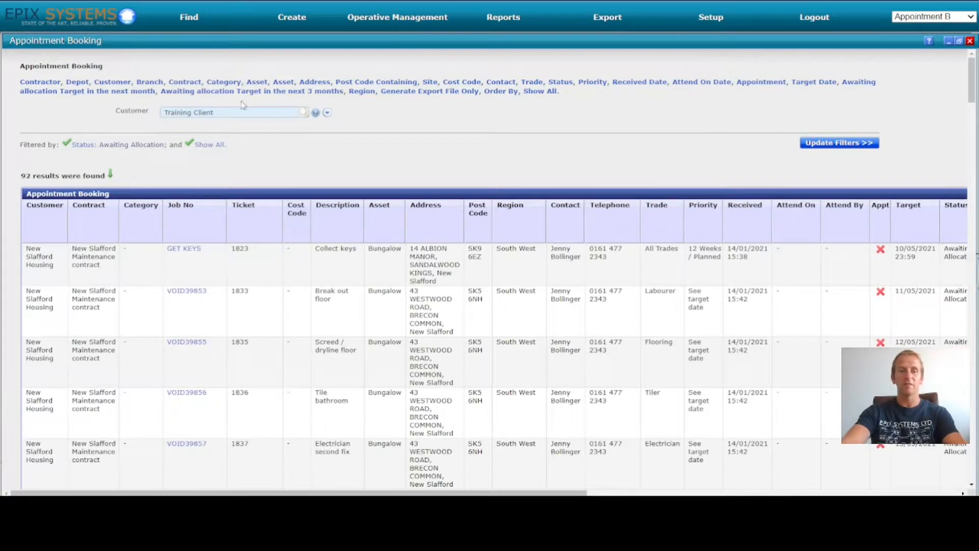
click(192, 83)
text(epi)
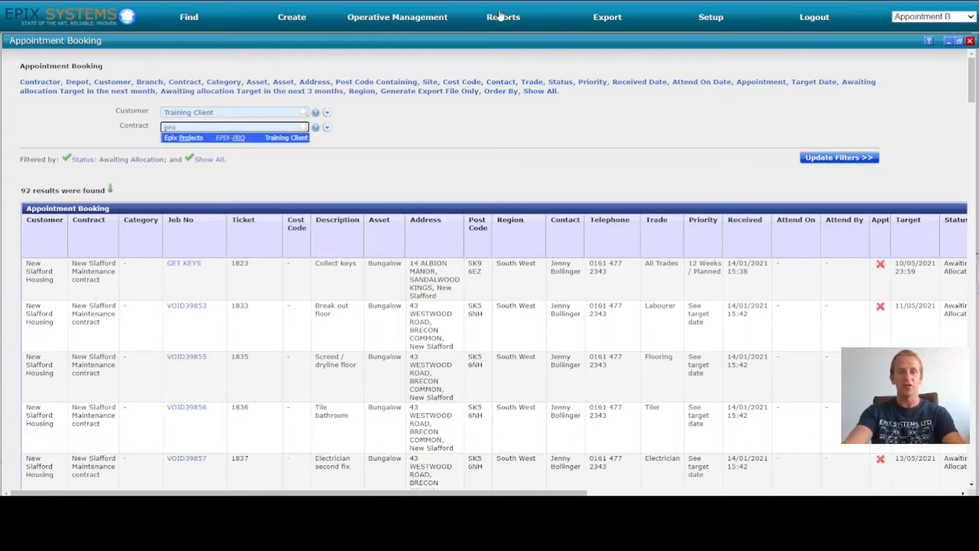
key(Tab)
click(855, 158)
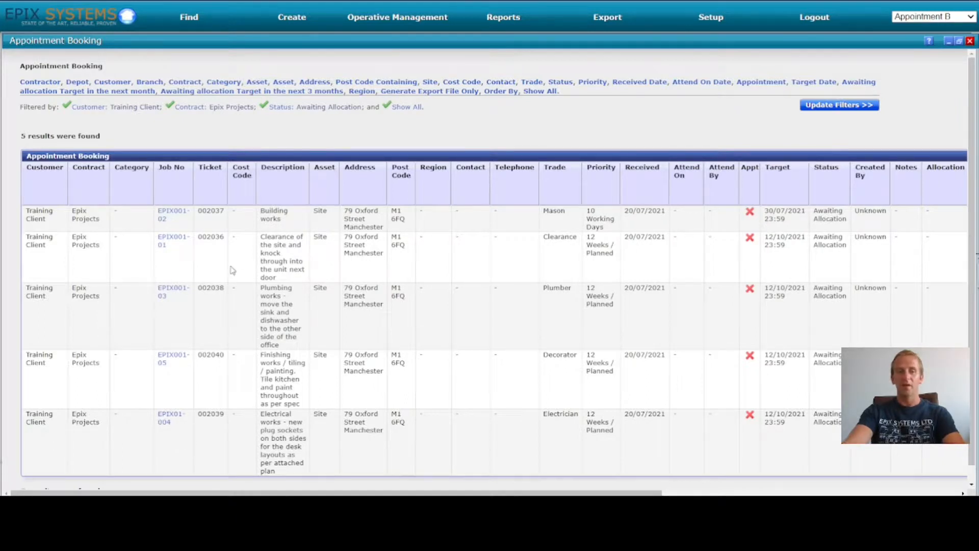
click(172, 201)
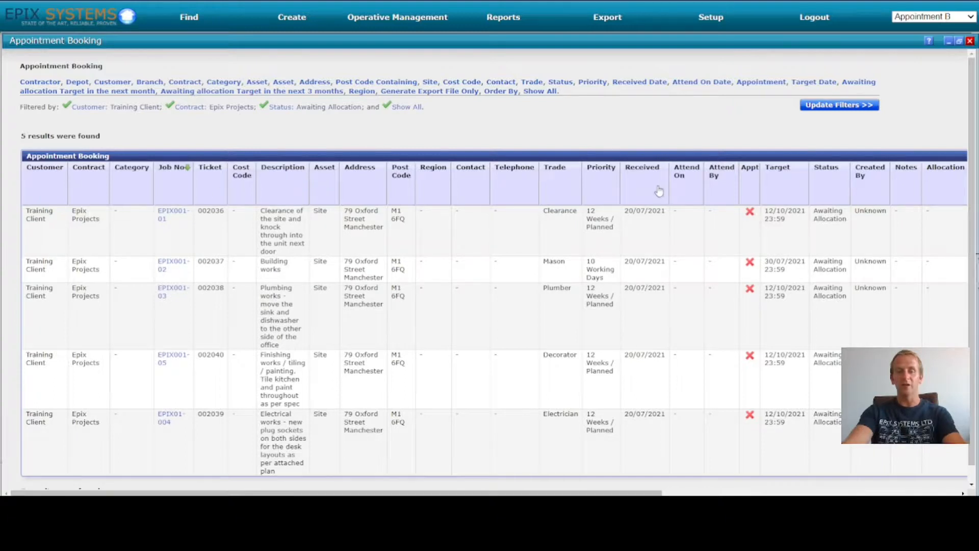
click(970, 41)
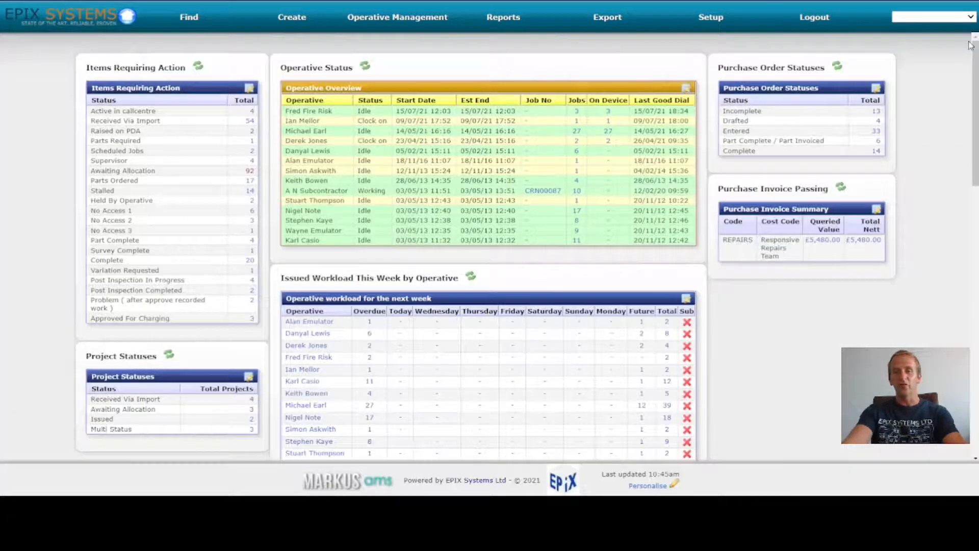
Step: Reopen EPIX001 from the dashboard's Awaiting Allocation projects and display its Project Jobs report
click(251, 419)
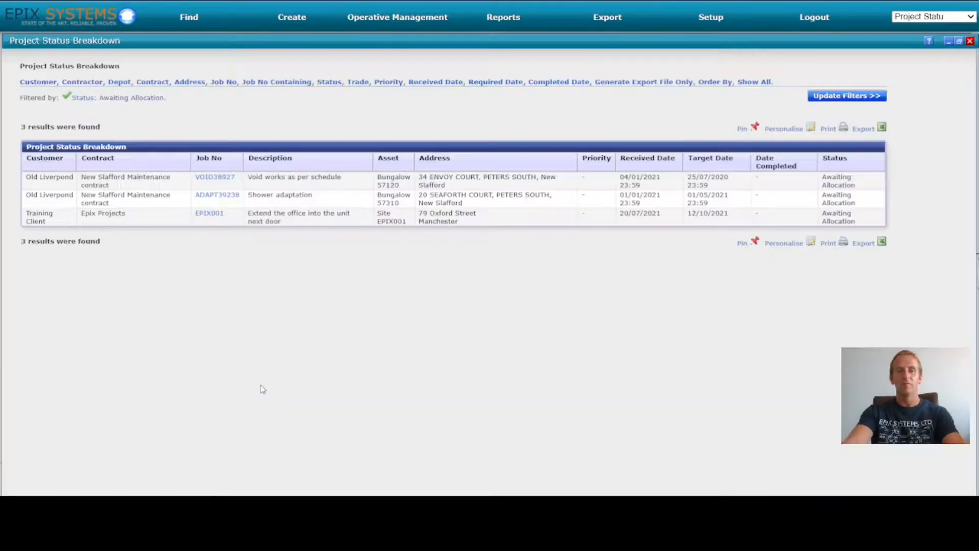
click(213, 217)
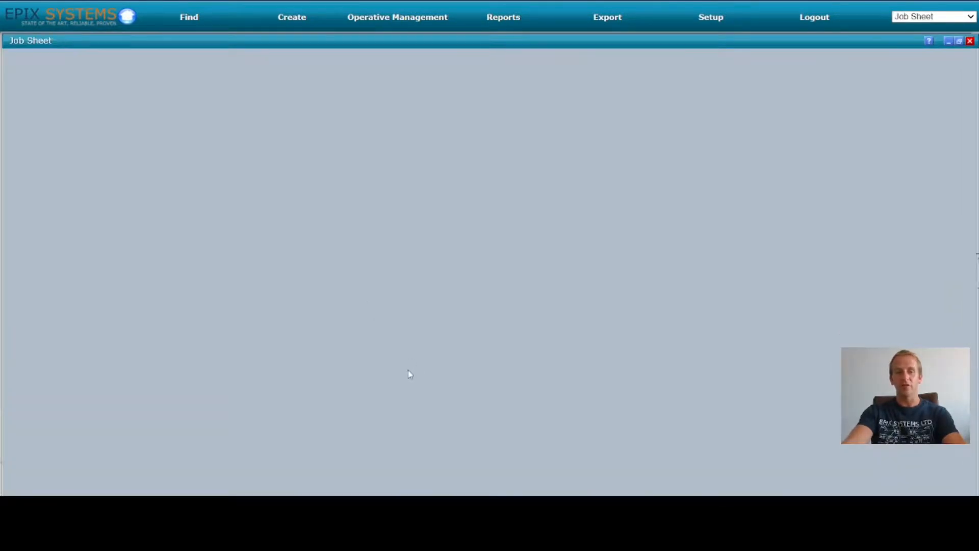
scroll(71, 329, down, 5)
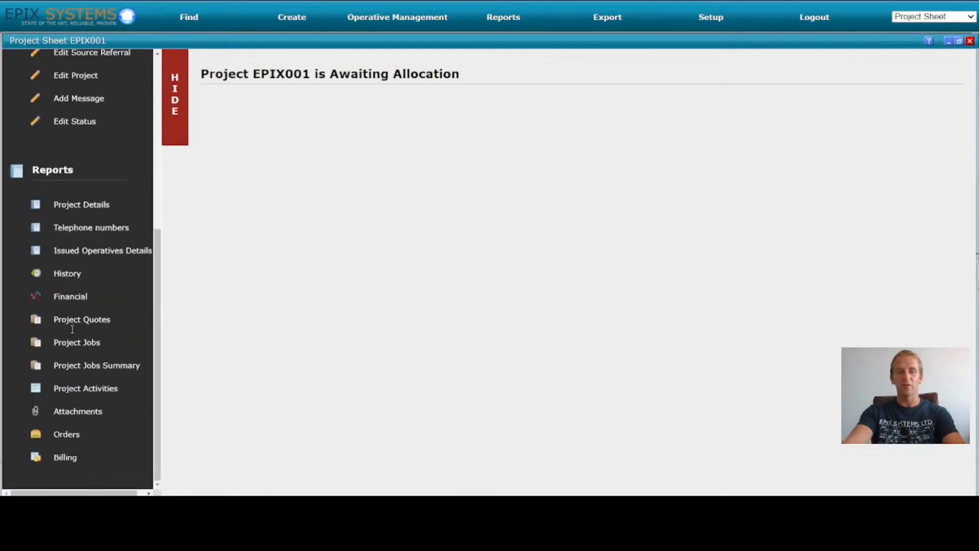
click(100, 343)
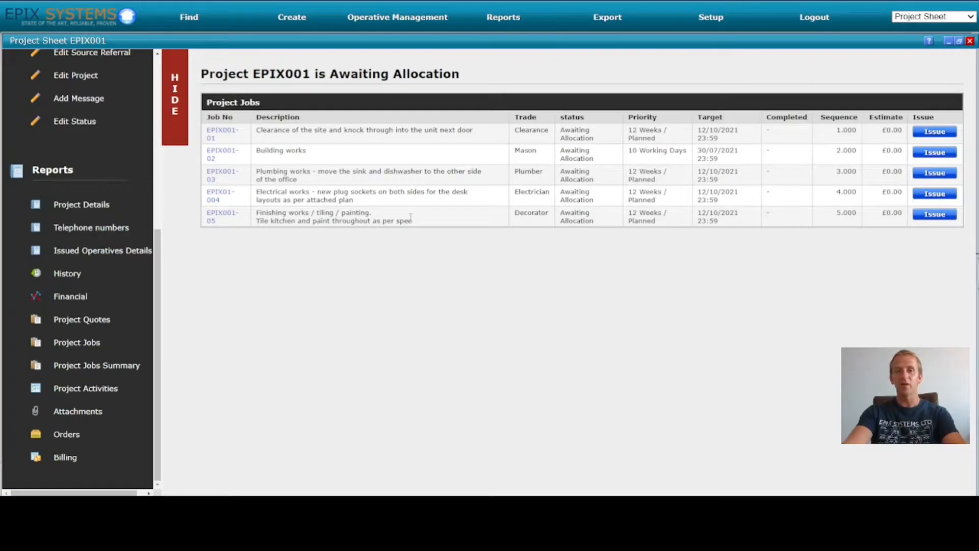
Step: Open the job sheet of EPIX001-01, check its link to the parent project, and review the job's description
click(222, 134)
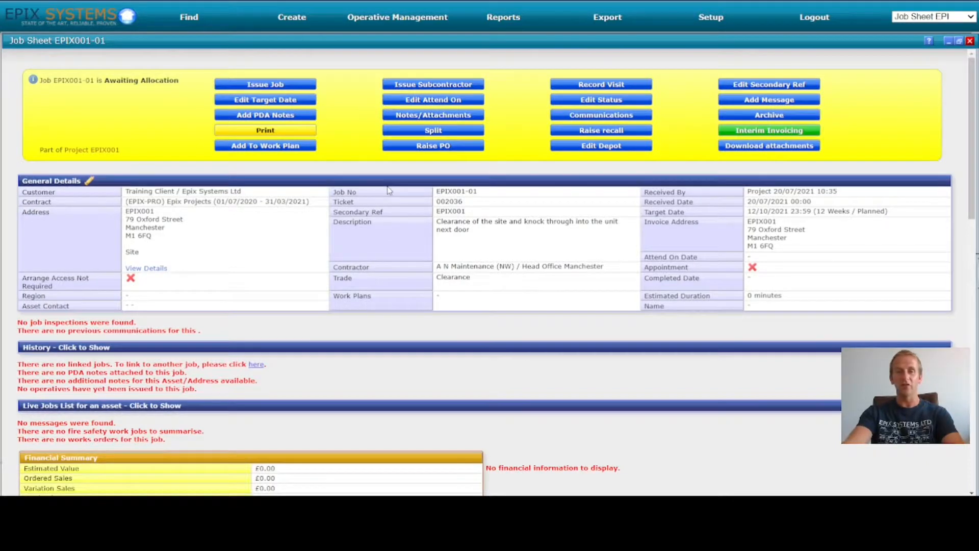
click(288, 21)
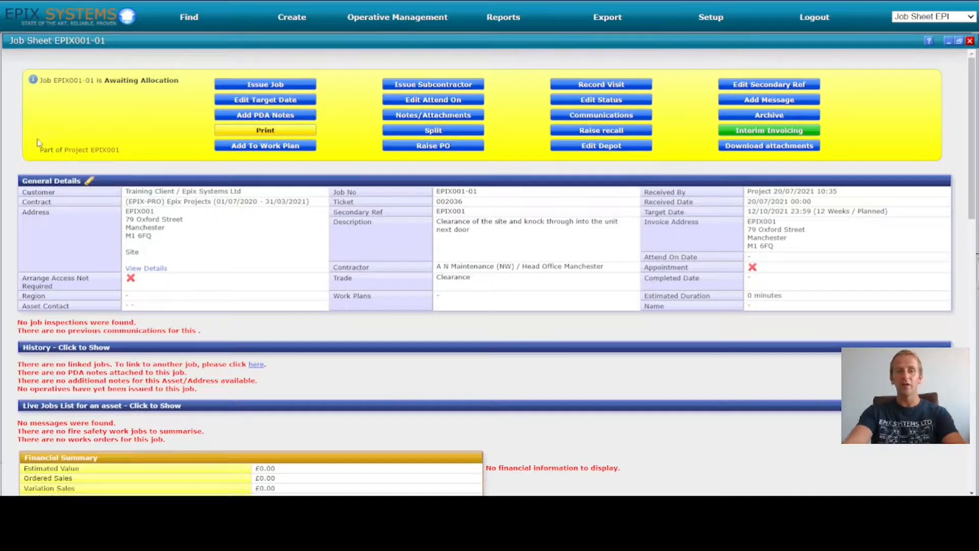
click(102, 151)
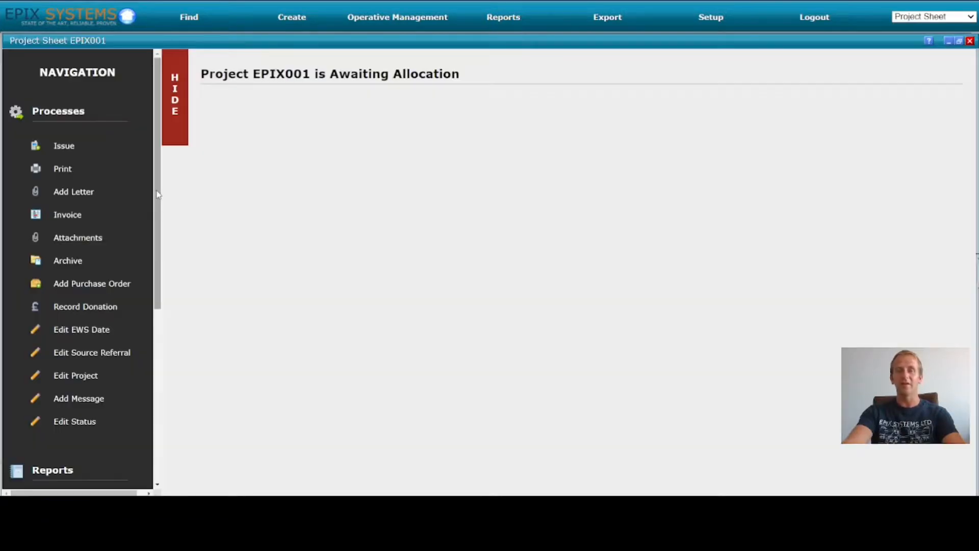
click(970, 41)
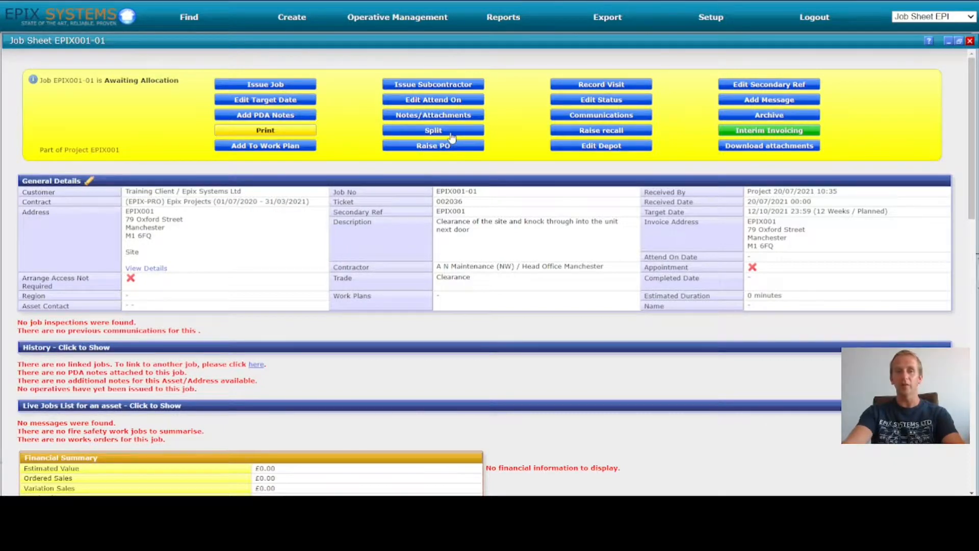
triple_click(455, 223)
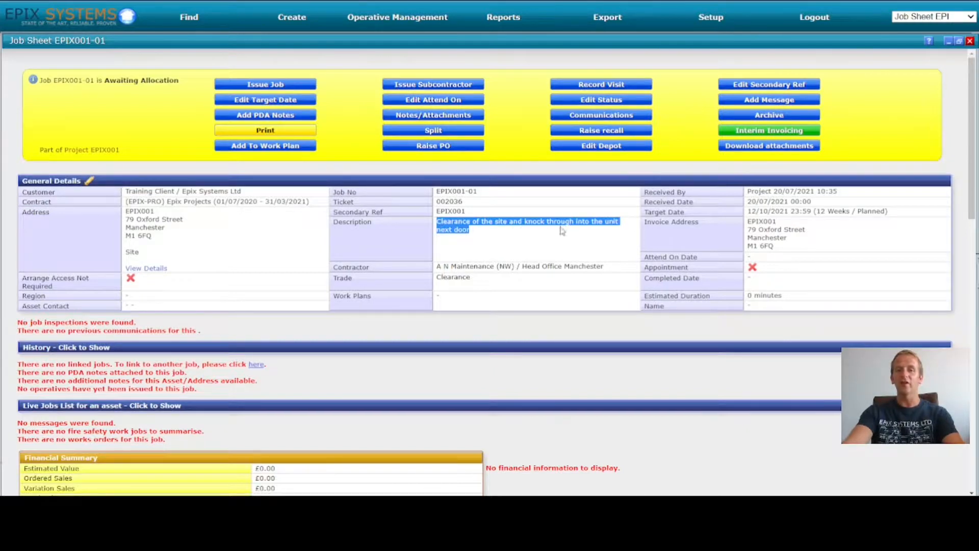
click(488, 230)
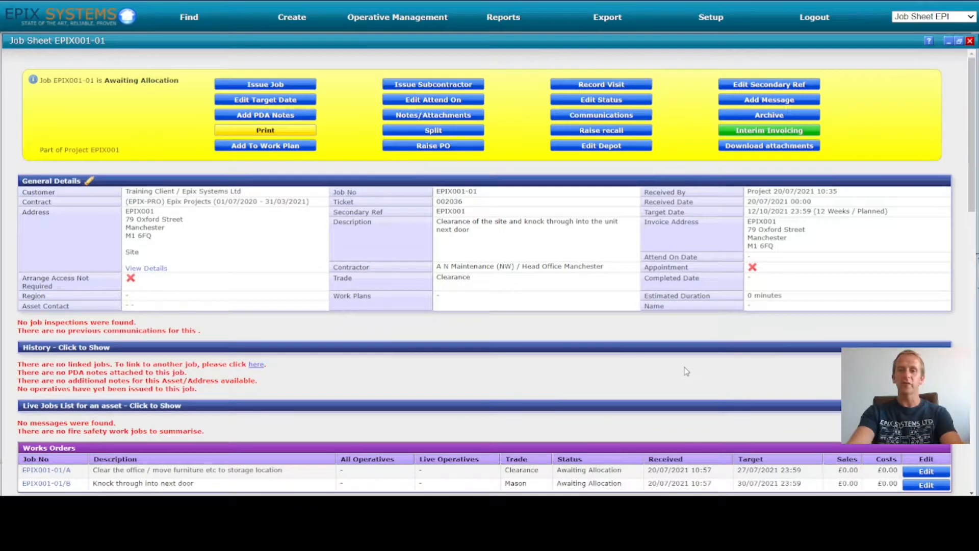
Step: Review the works orders and the financial summary on the EPIX001-01 job sheet
scroll(686, 368, down, 2)
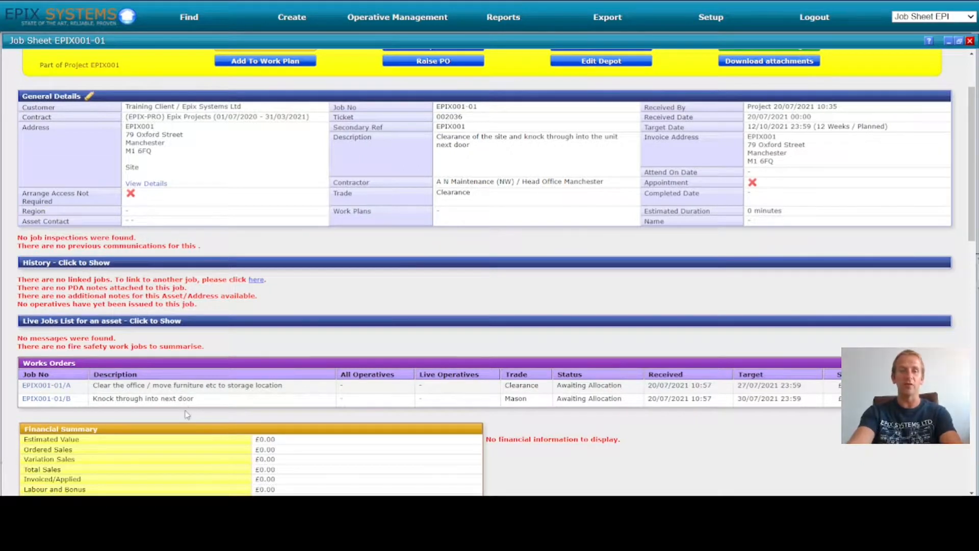
scroll(188, 408, up, 2)
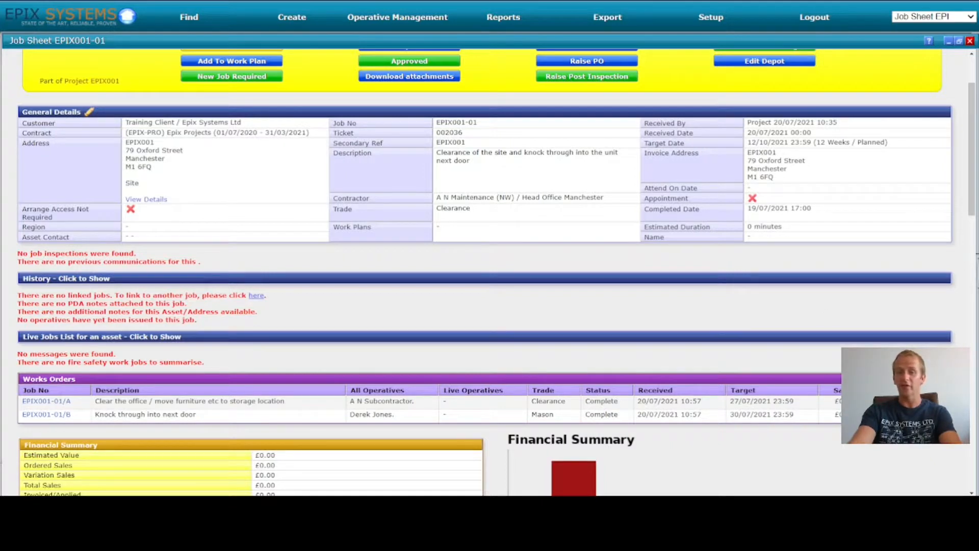
scroll(722, 386, down, 3)
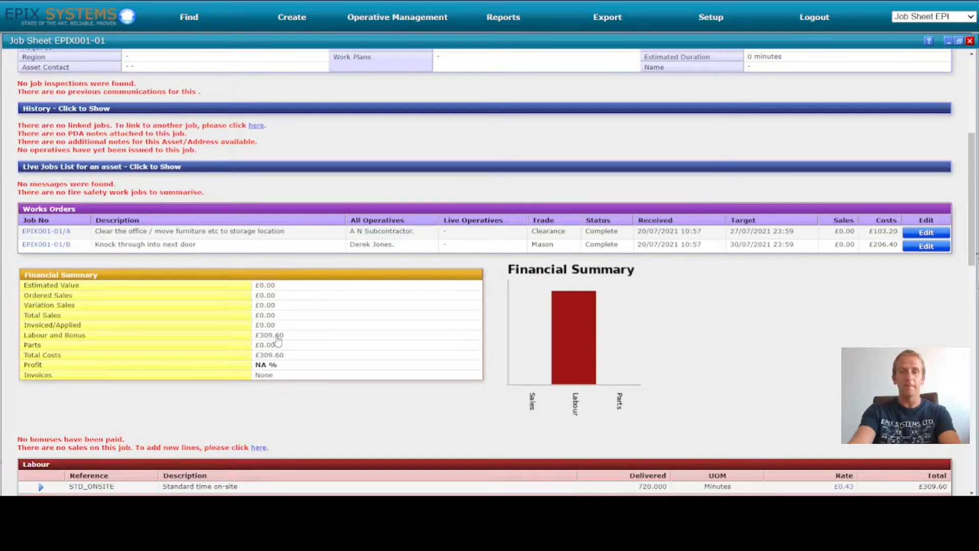
scroll(278, 341, up, 5)
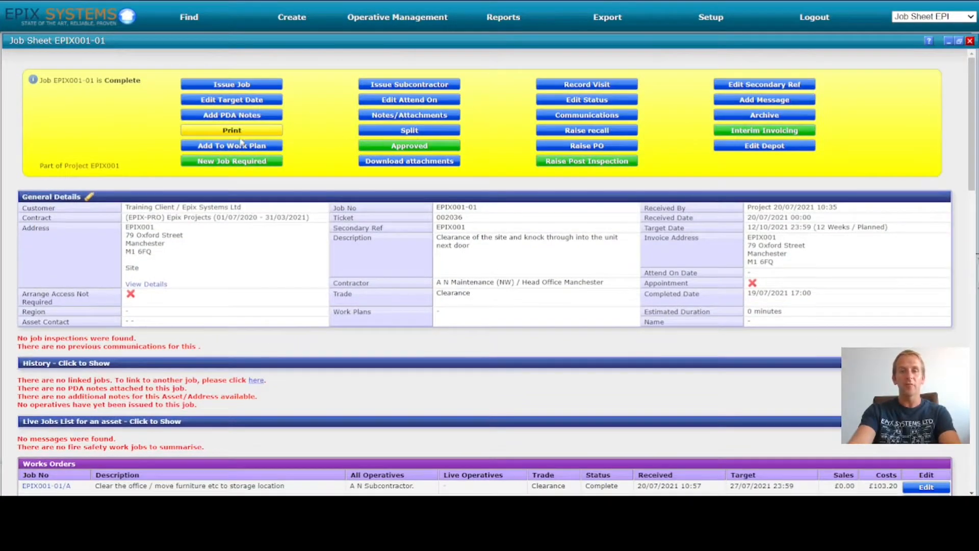
Step: Open the parent project EPIX001, check the status of job EPIX001-01 among its project jobs, and display the project's Financial report
click(95, 166)
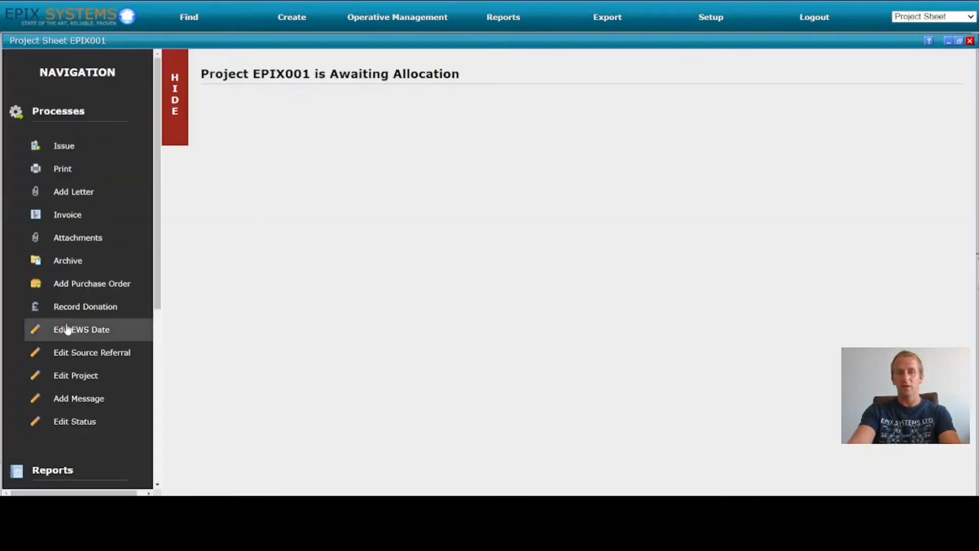
scroll(71, 324, down, 5)
scroll(77, 317, down, 1)
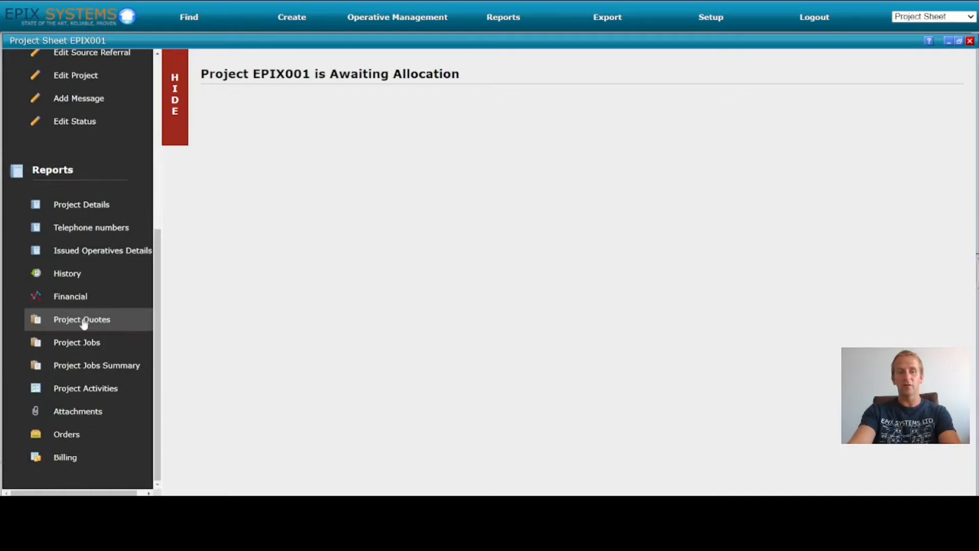
click(109, 344)
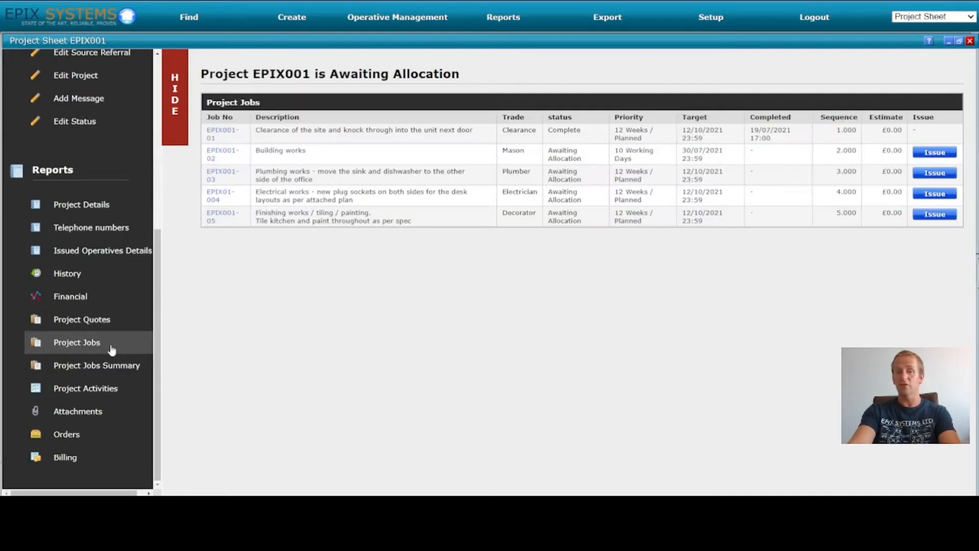
double_click(565, 131)
click(568, 131)
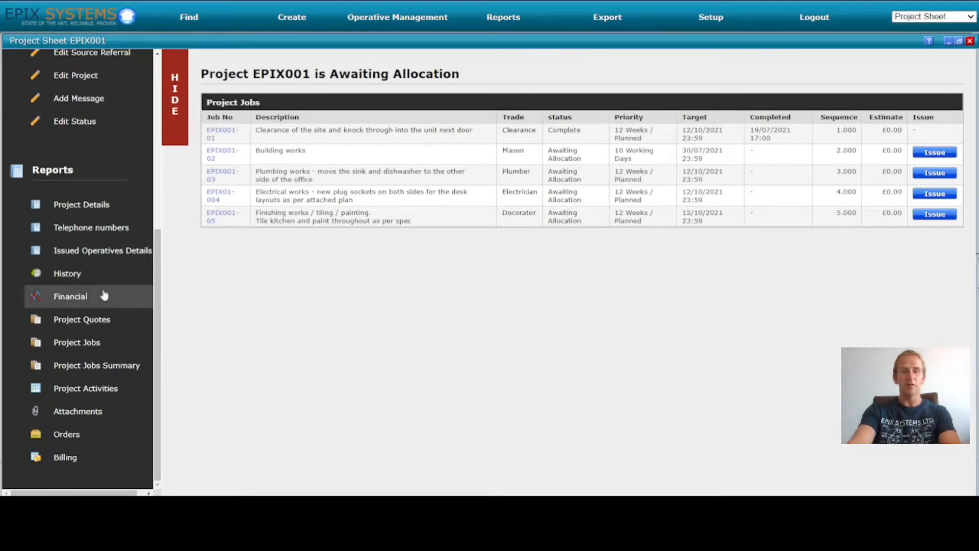
click(58, 303)
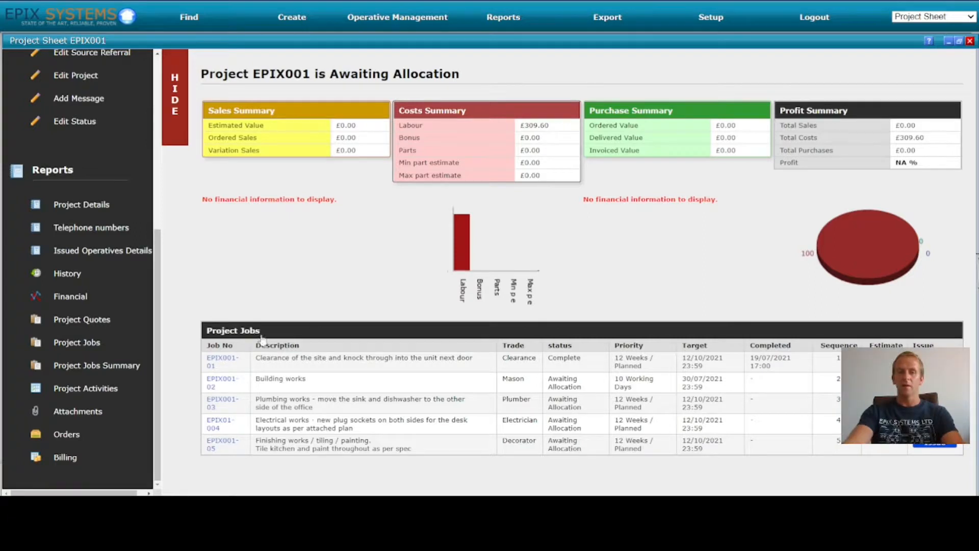
Step: Raise a purchase order from job EPIX001-02 to Alvins Distributors for "Building materials for office extension", review it and close it
click(217, 382)
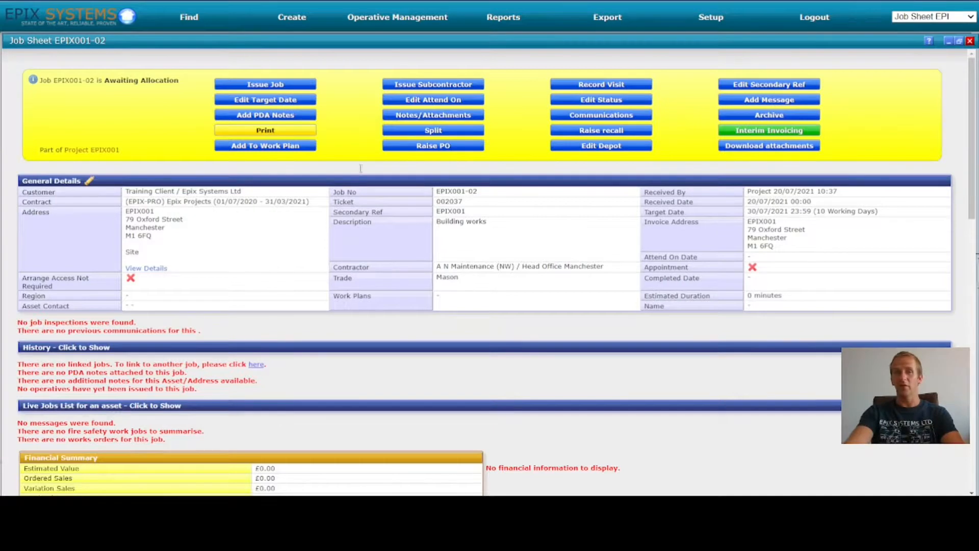
click(438, 148)
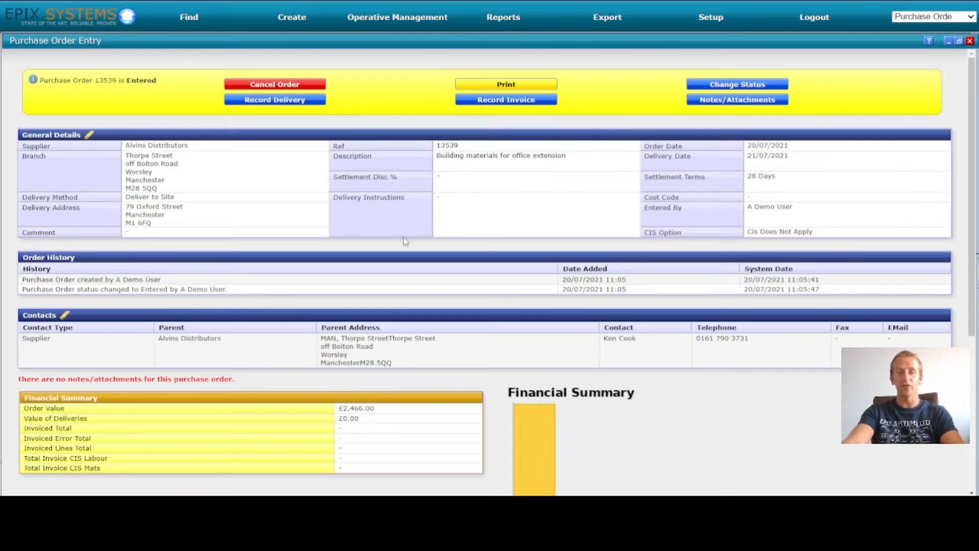
scroll(370, 171, down, 2)
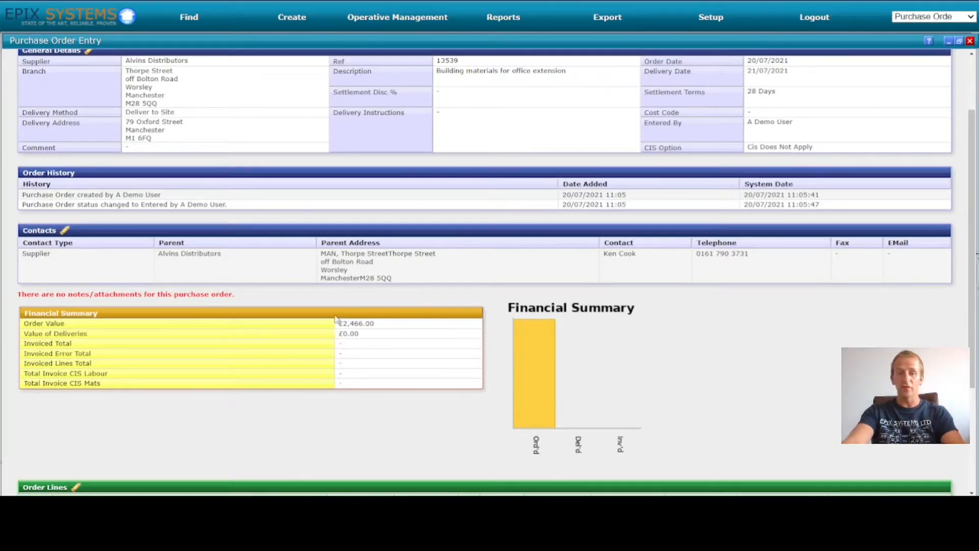
scroll(403, 334, up, 2)
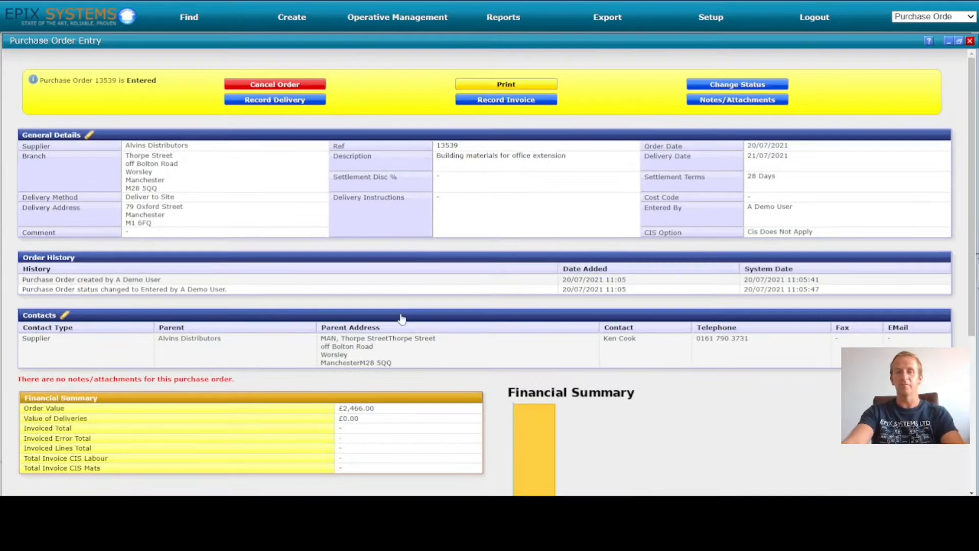
click(971, 42)
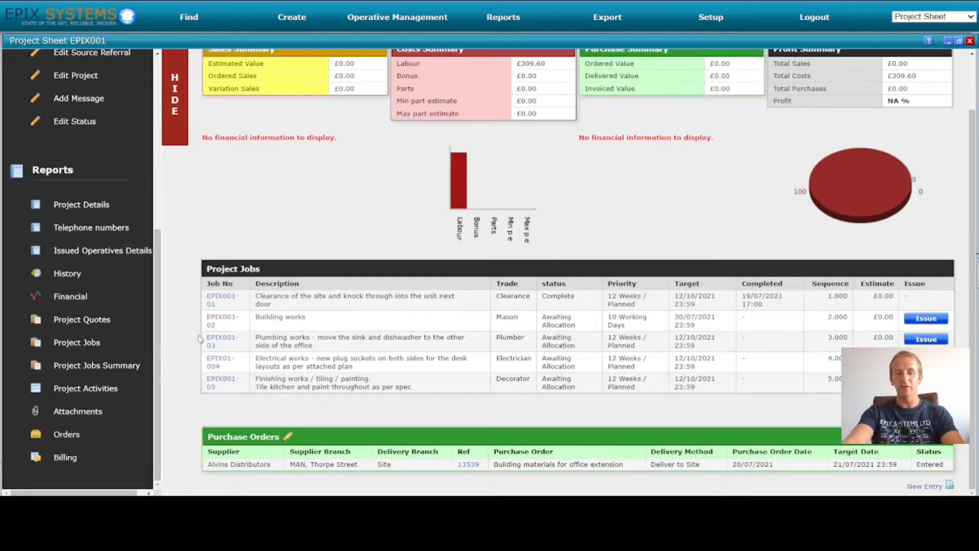
Step: Refresh the project's Financial report and review its purchase summary and the list of purchase orders
click(219, 324)
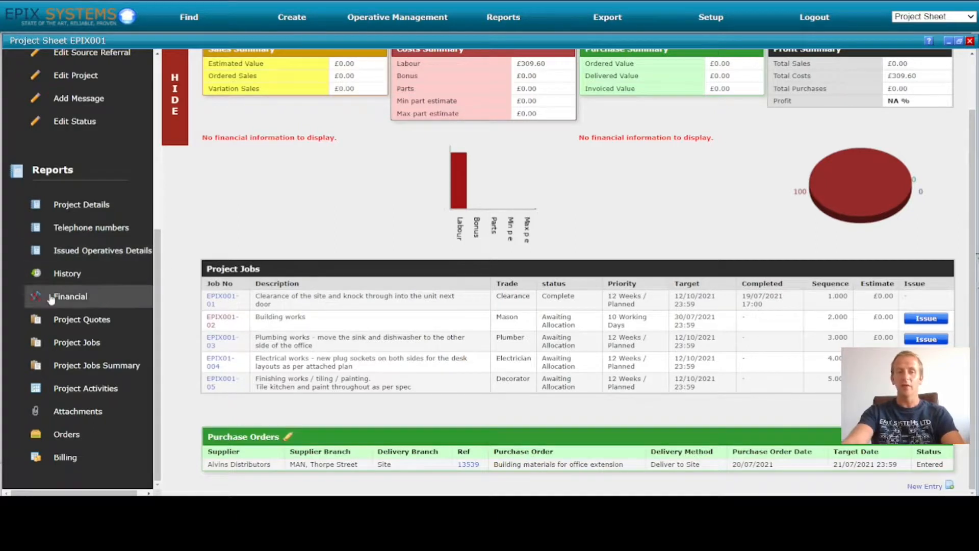
click(92, 297)
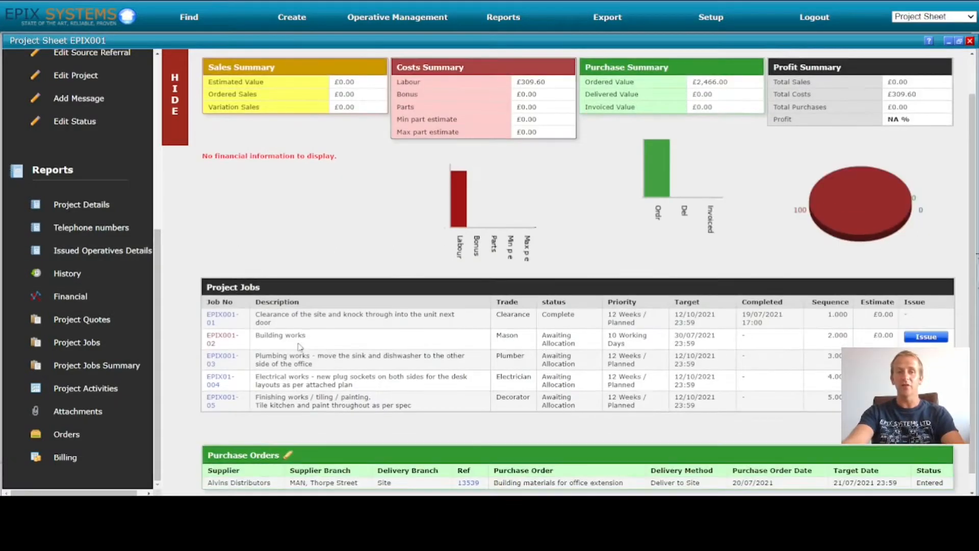
scroll(548, 217, up, 1)
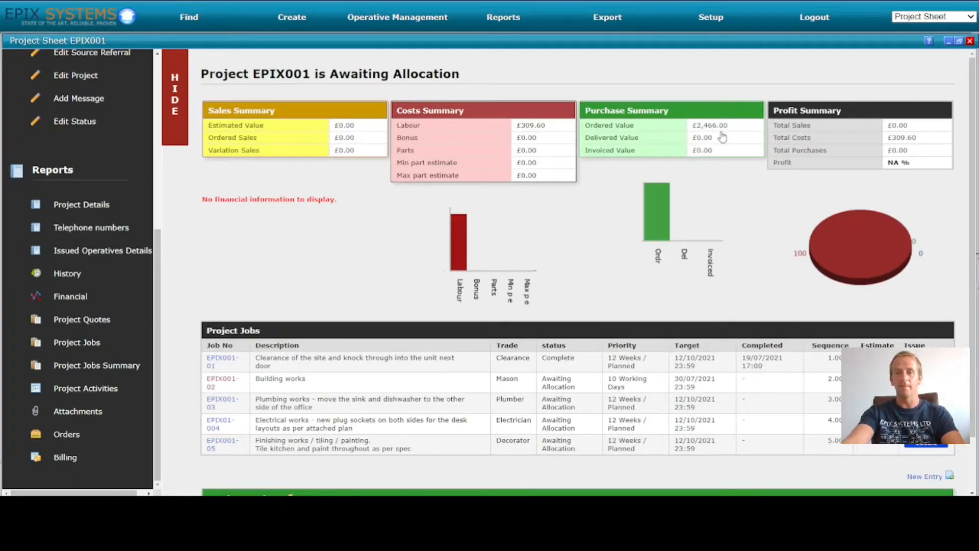
scroll(592, 199, down, 2)
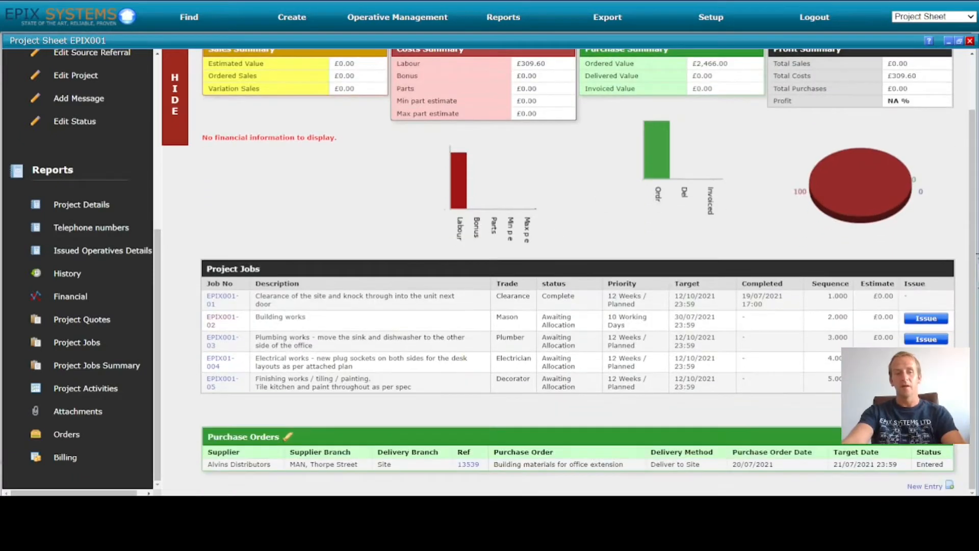
Step: Record delivery of the Alvins Distributors purchase order with delivery note 12345, date 20/07/2021, status Complete and quantity 1, and close the order
click(470, 464)
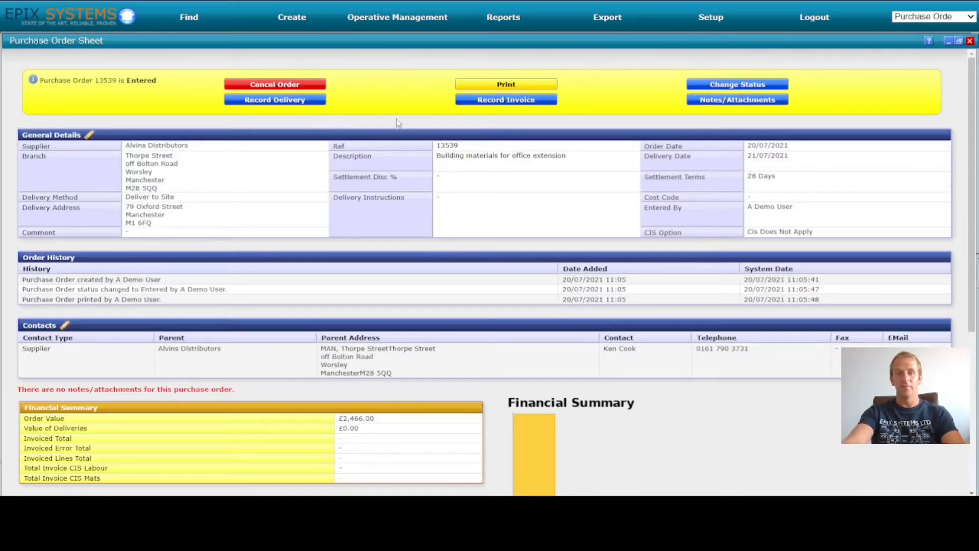
click(278, 100)
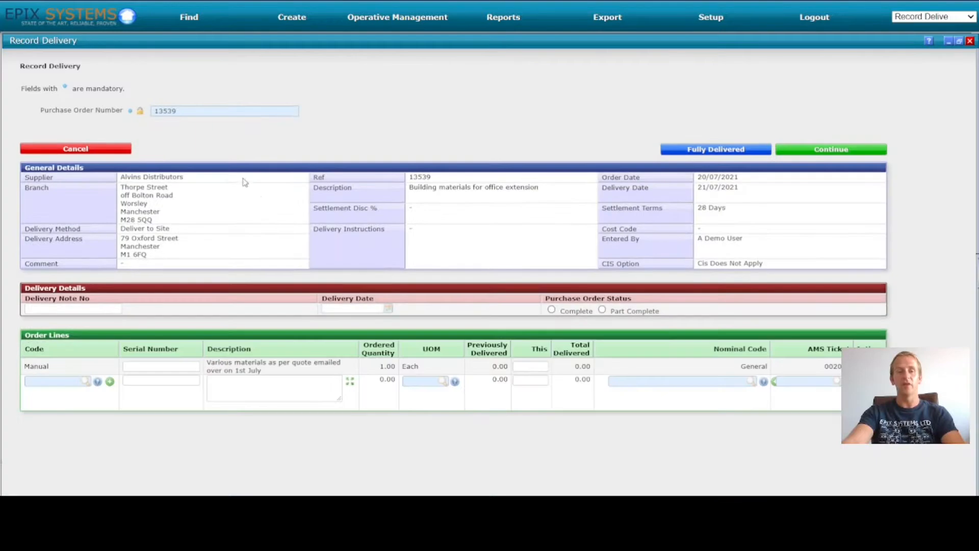
click(64, 309)
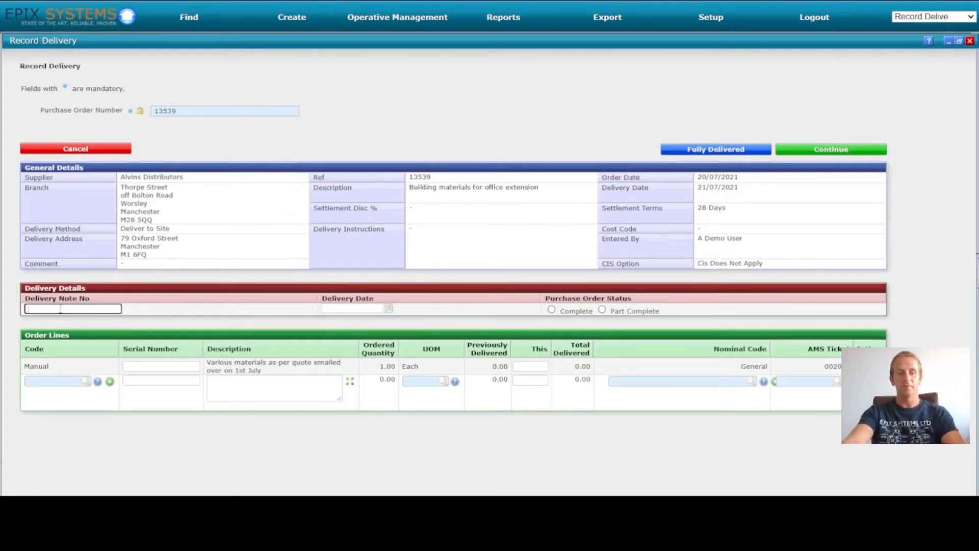
text(12345)
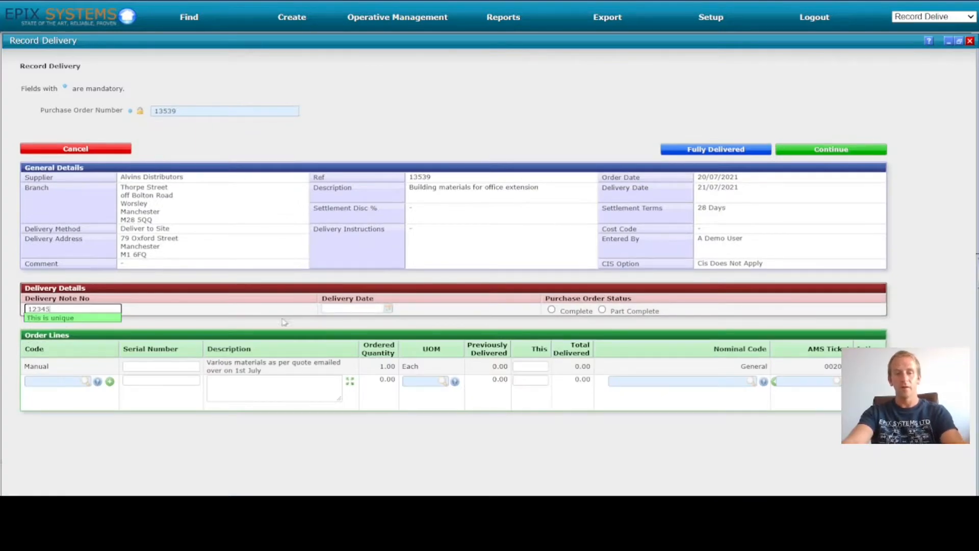
click(360, 309)
click(552, 311)
click(531, 366)
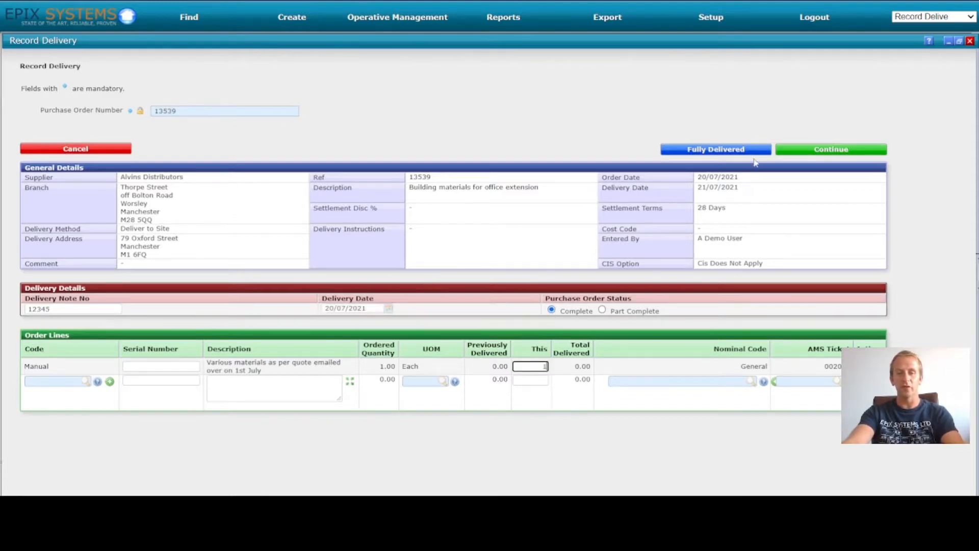
click(844, 149)
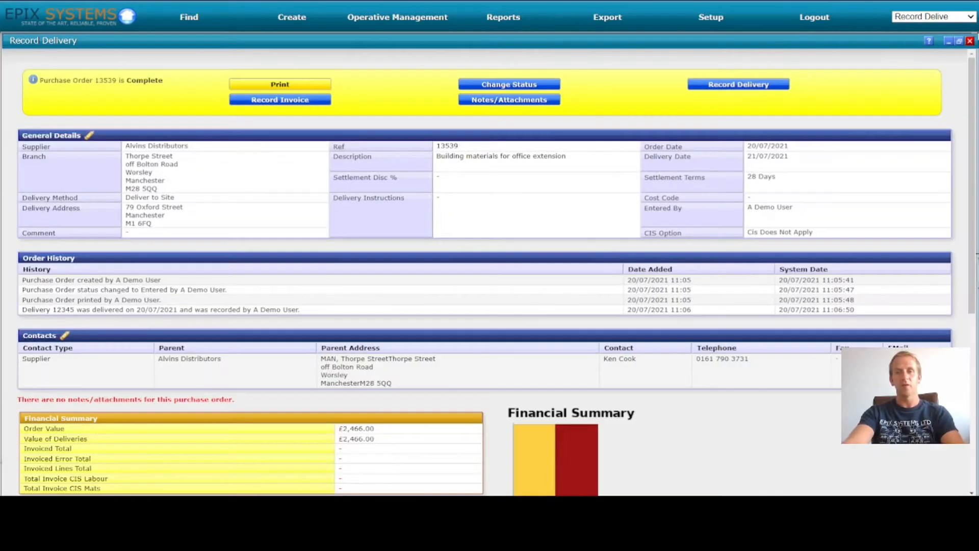
click(971, 41)
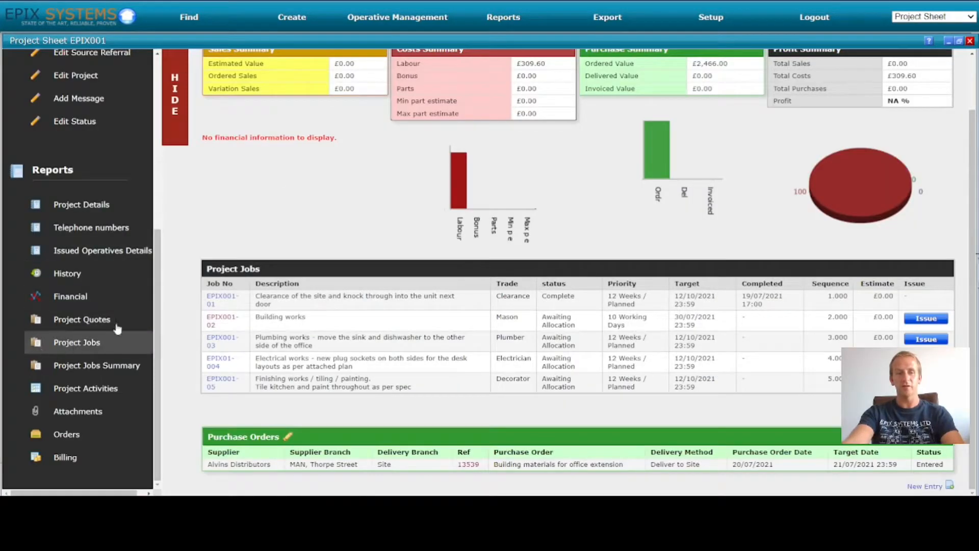
Step: Refresh the project's financial figures, open job EPIX001-02 and review its issued operatives, financial summary, sales lines and labour
click(81, 299)
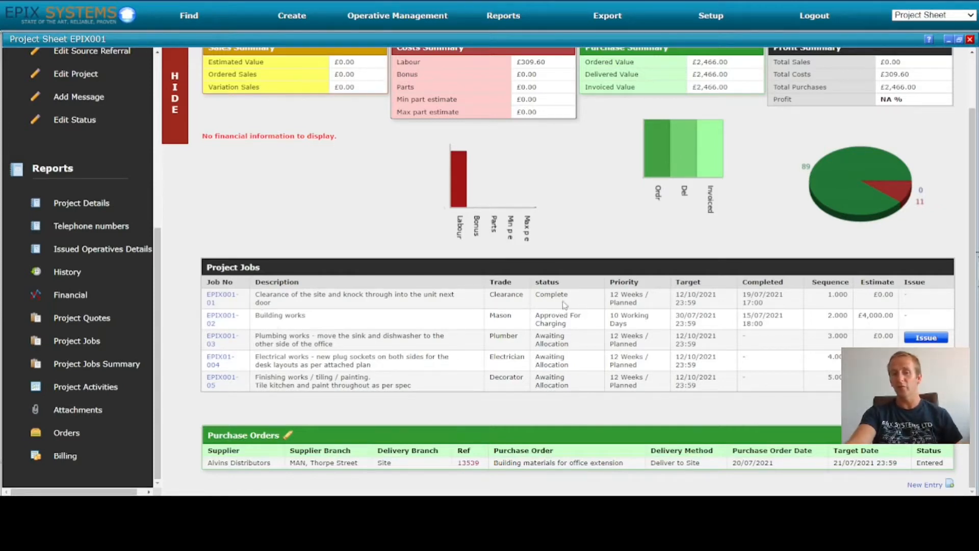
click(223, 319)
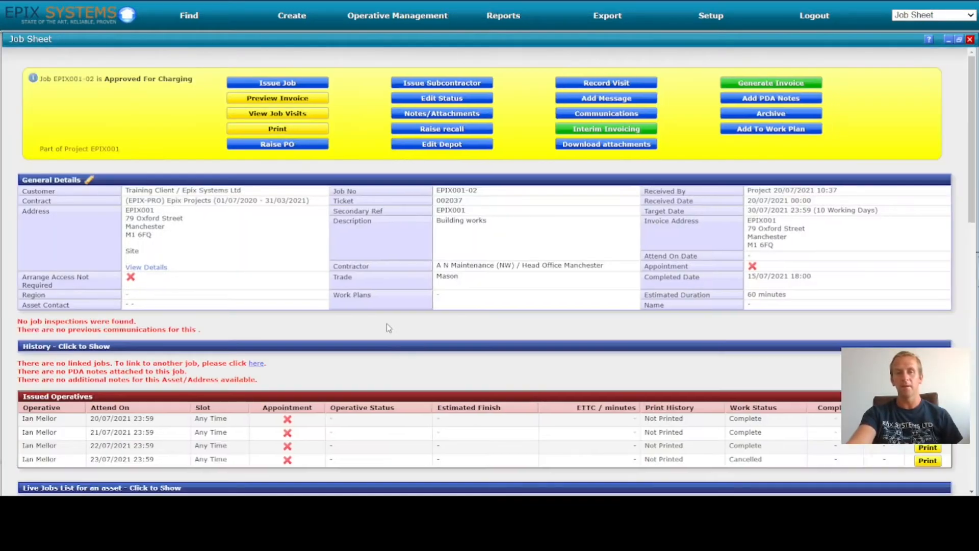
scroll(386, 317, down, 1)
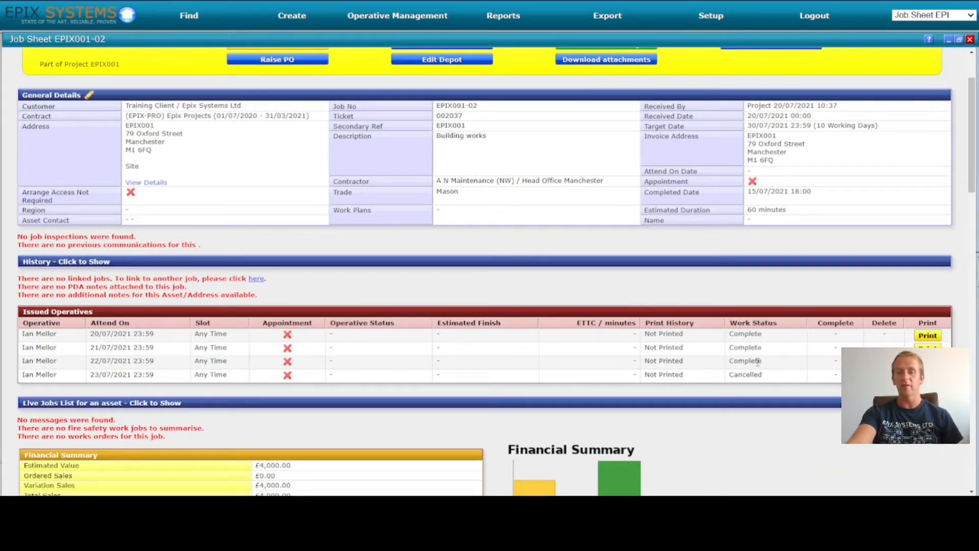
scroll(758, 362, down, 3)
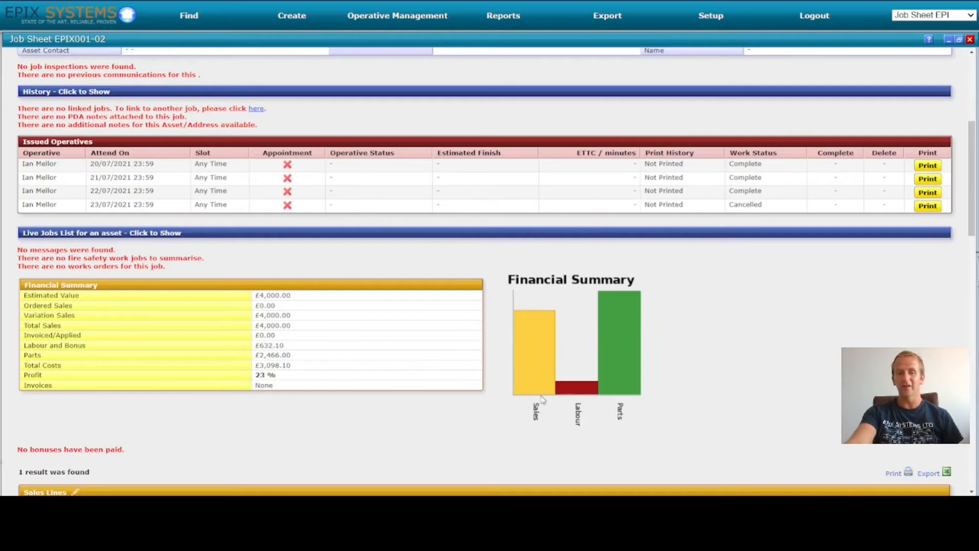
scroll(543, 400, down, 3)
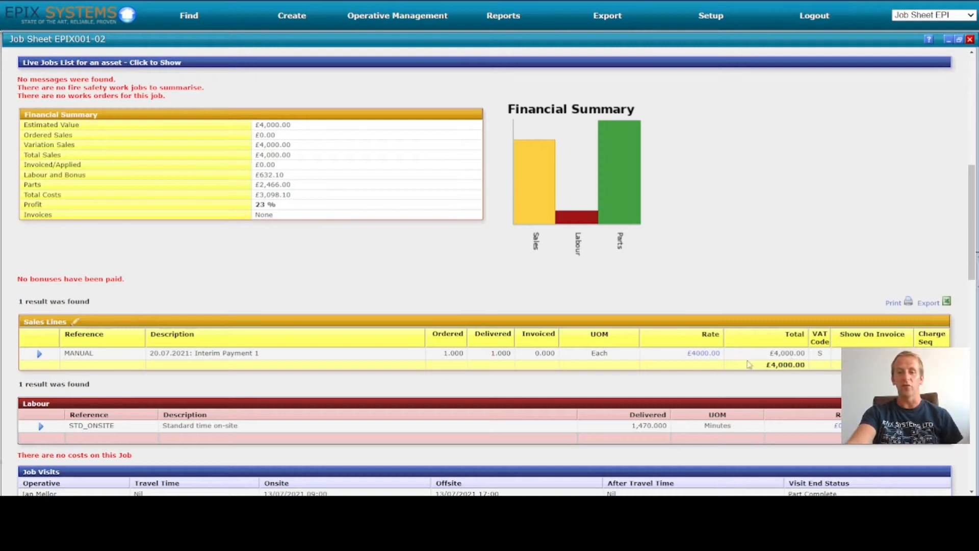
Step: Generate the invoice for job EPIX001-02 and close the invoice sheet to return to the project
scroll(784, 389, up, 8)
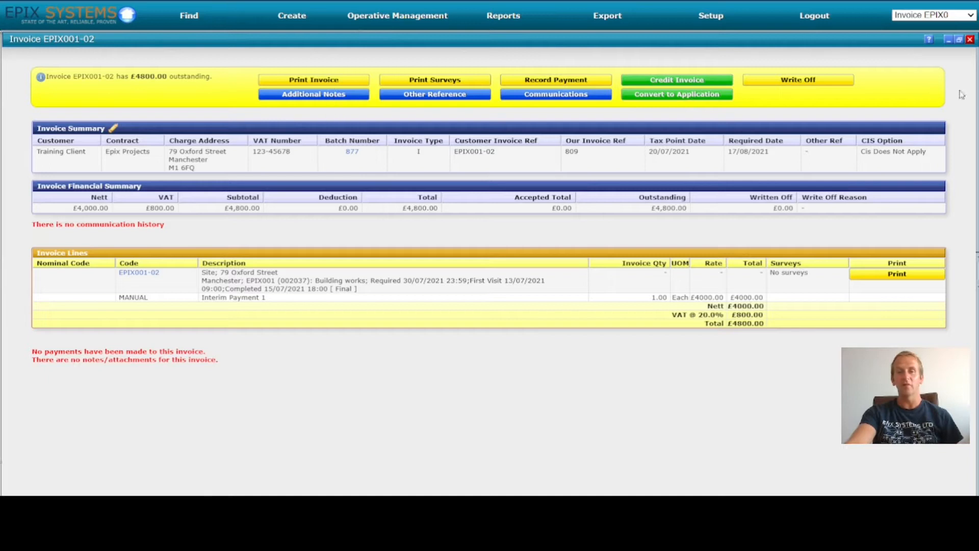
click(970, 40)
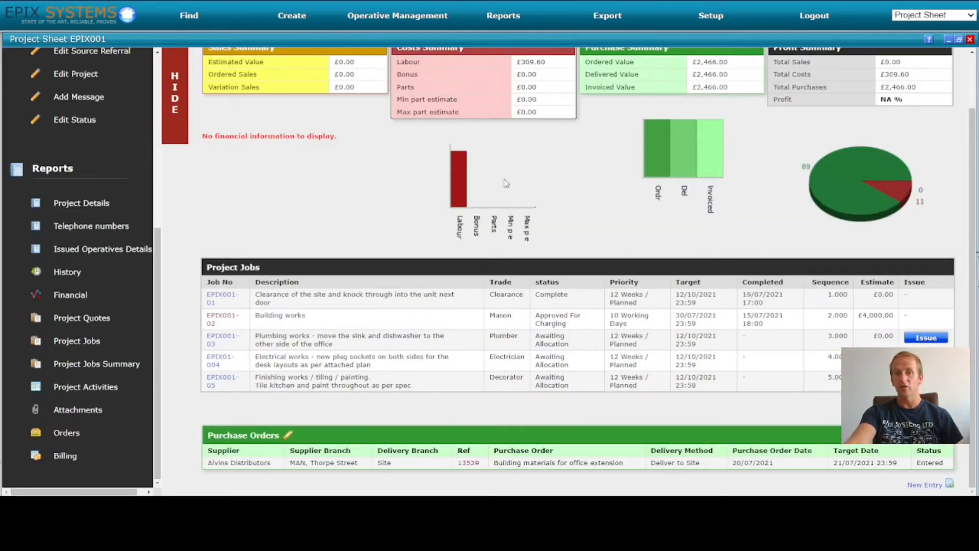
Step: Refresh the project's jobs and Financial report, checking job EPIX001-02's status and the sales, costs, purchase and profit summaries
click(104, 346)
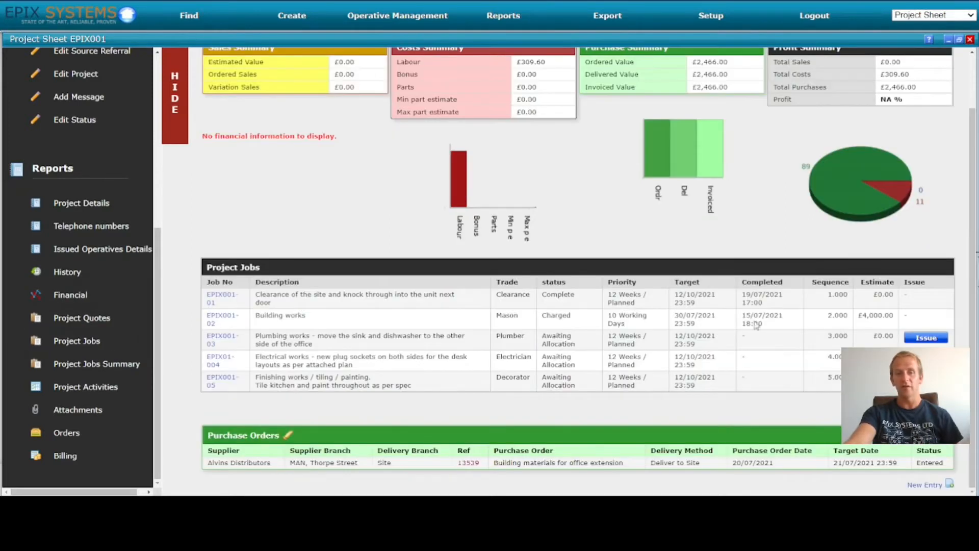
double_click(556, 316)
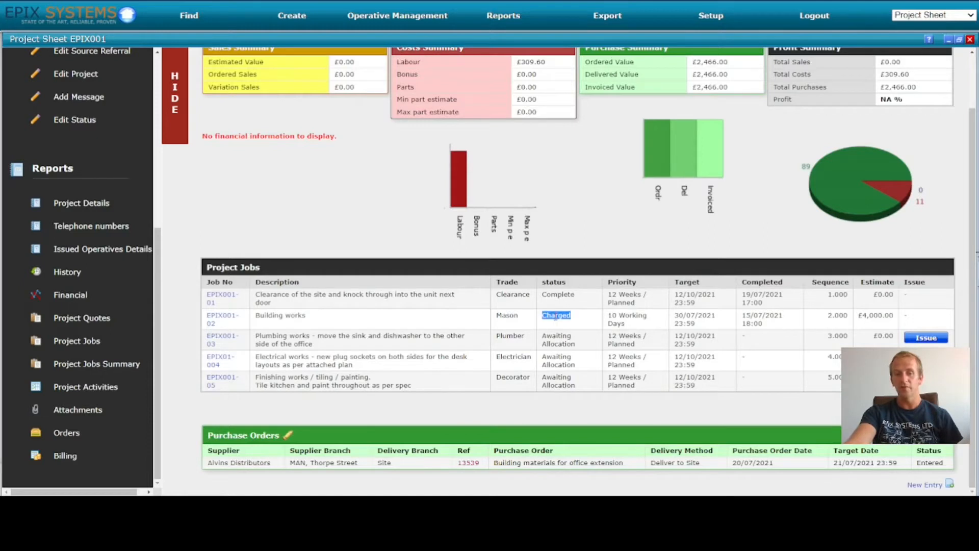
click(72, 296)
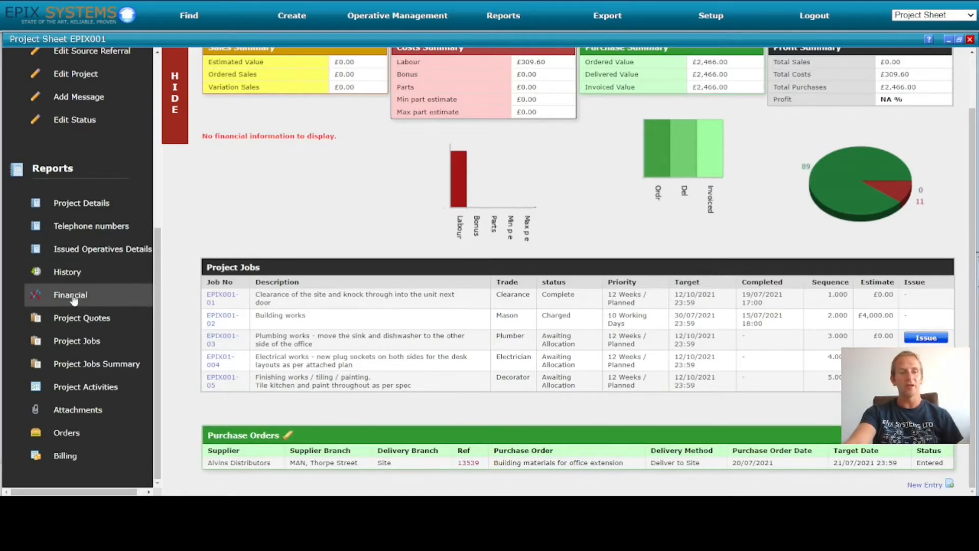
scroll(554, 284, up, 2)
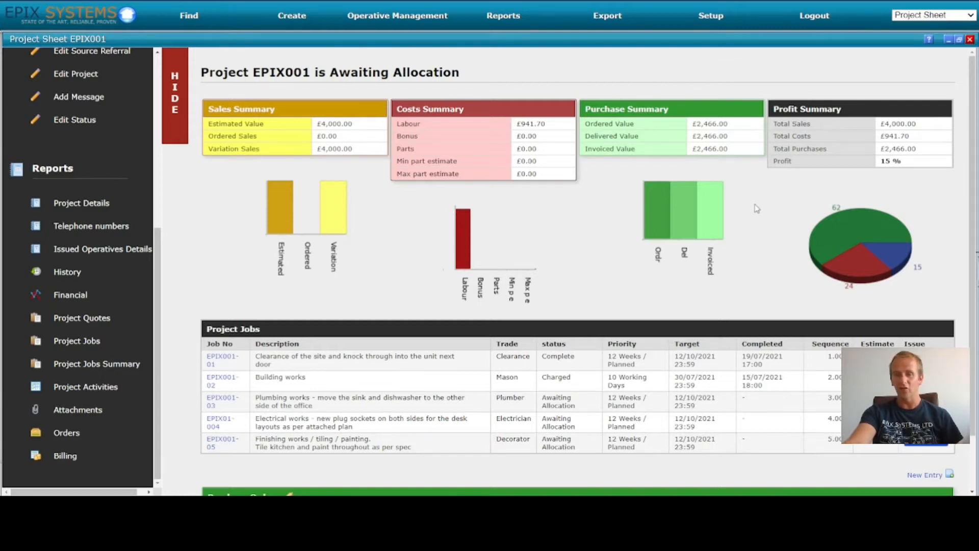
scroll(750, 217, down, 1)
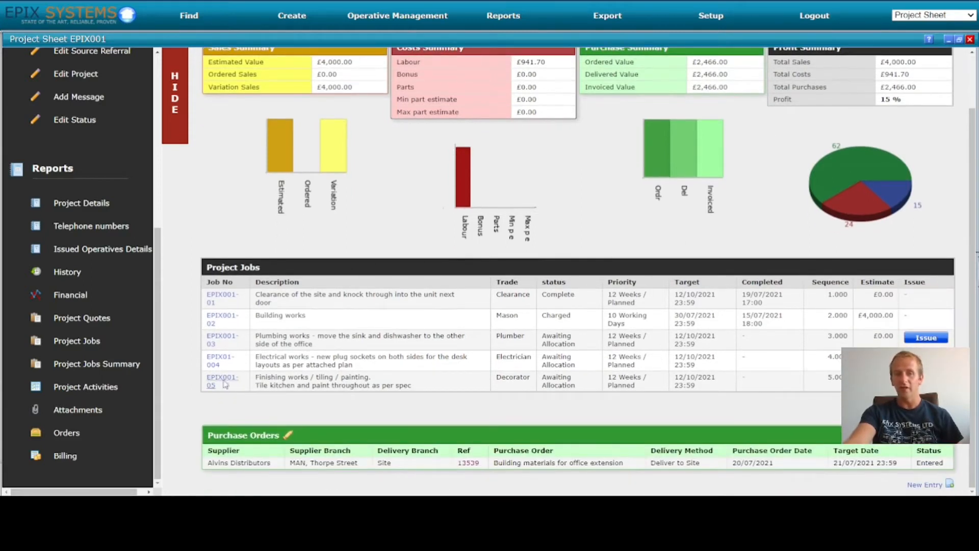
scroll(833, 153, up, 1)
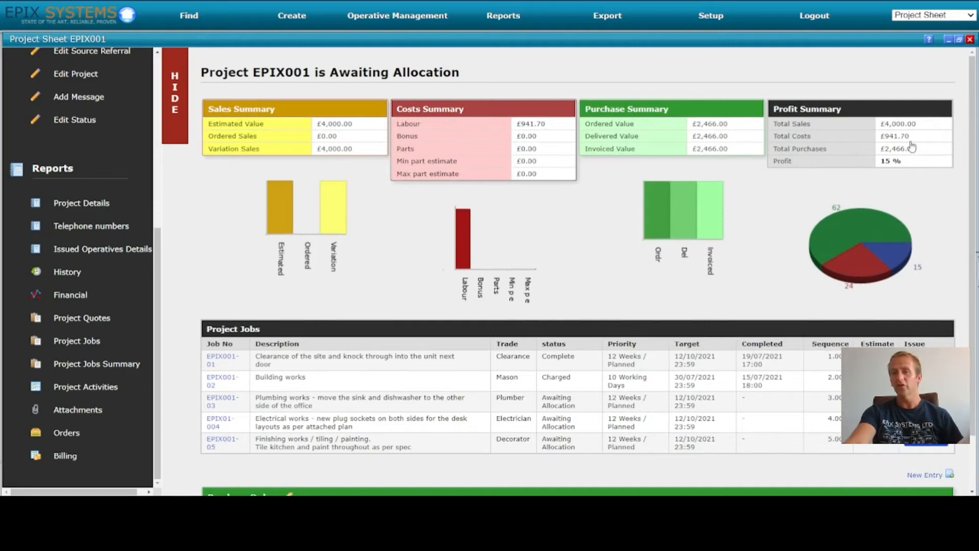